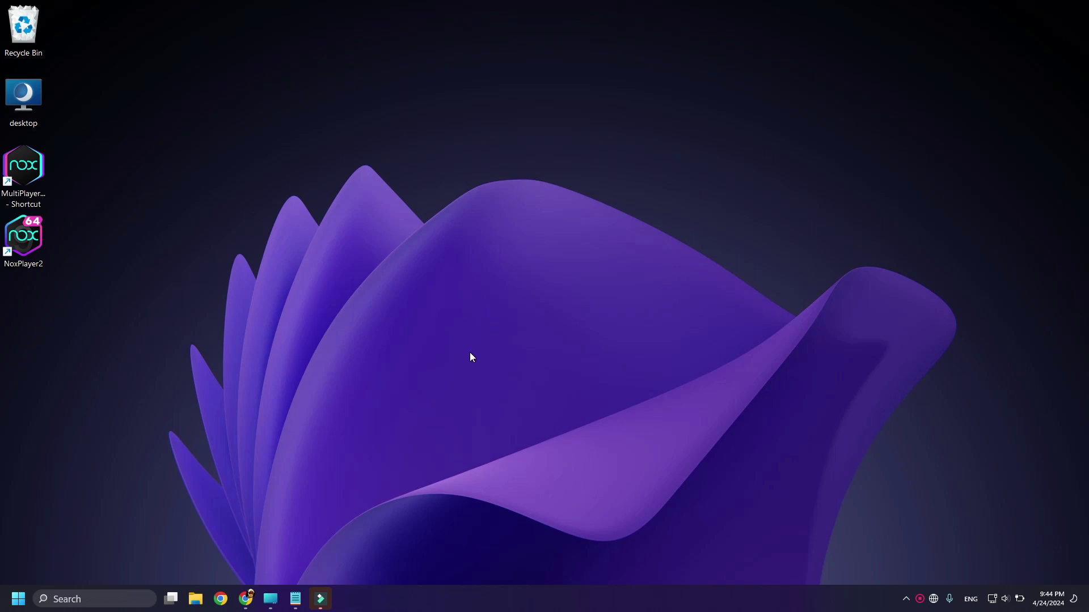
- Bring up the NoxPlayer website in Chrome, then minimize Chrome to reveal the desktop
{"action": "left_click", "coordinate": [243, 603]}
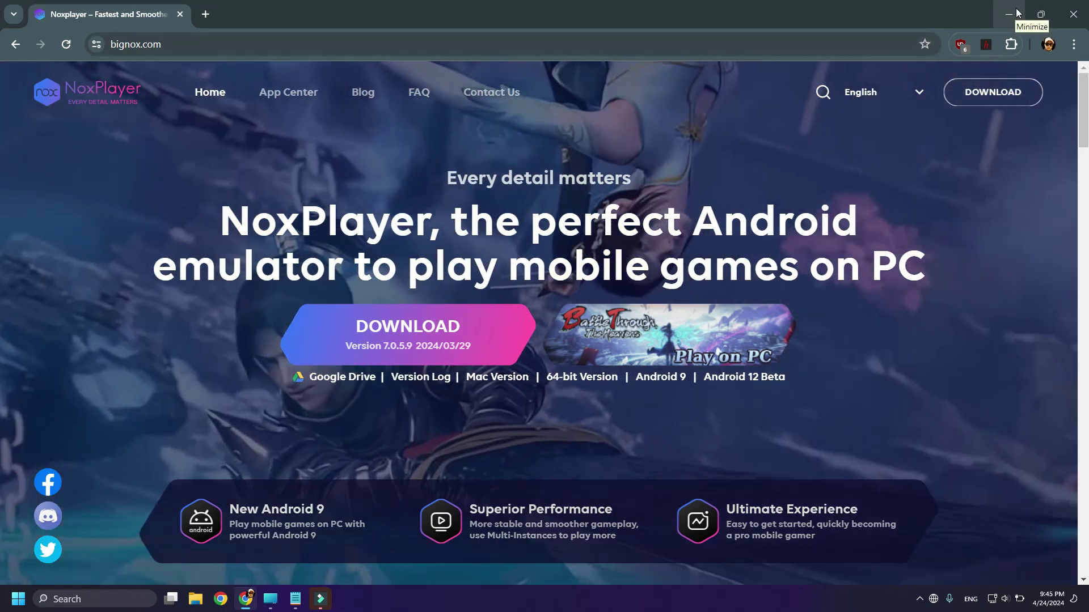
{"action": "left_click", "coordinate": [1014, 13]}
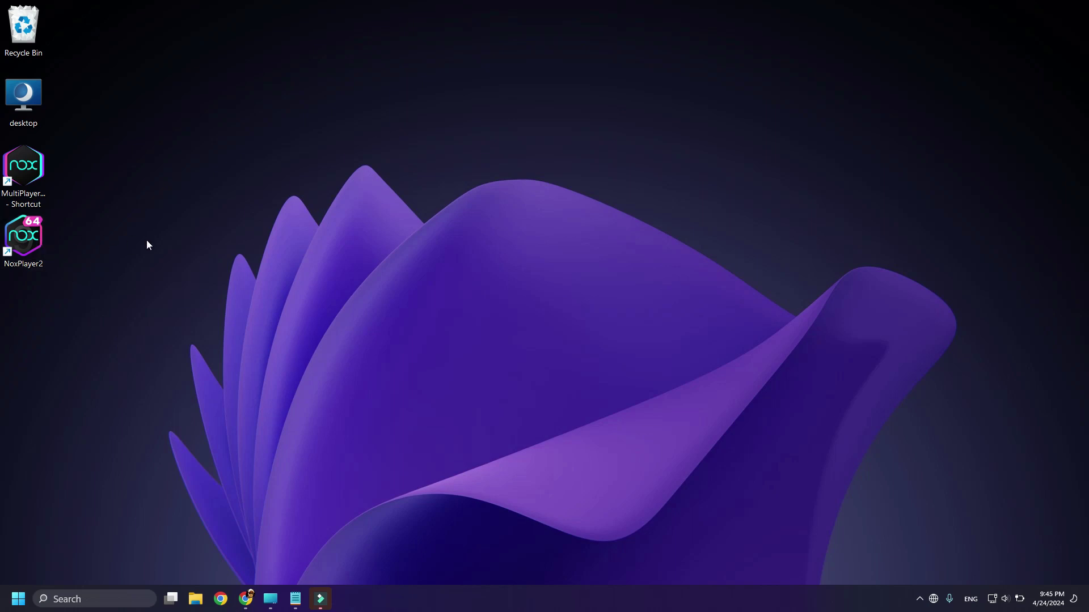
- Go to NoxPlayer2's file location in D:\Program Files\Nox\bin and launch MultiPlayerManager.exe
{"action": "right_click", "coordinate": [35, 245]}
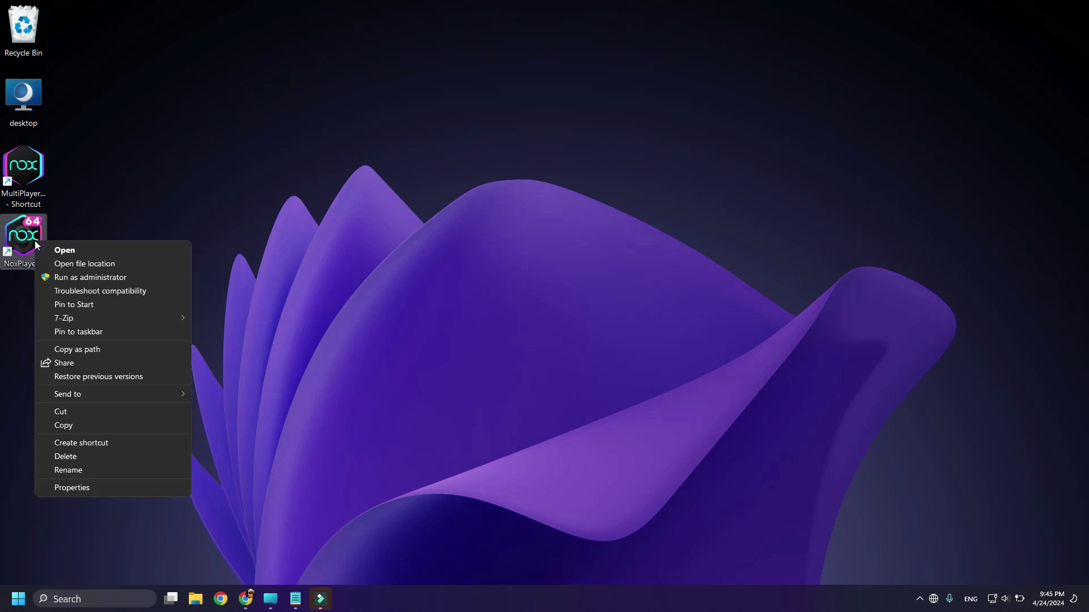
{"action": "left_click", "coordinate": [83, 269]}
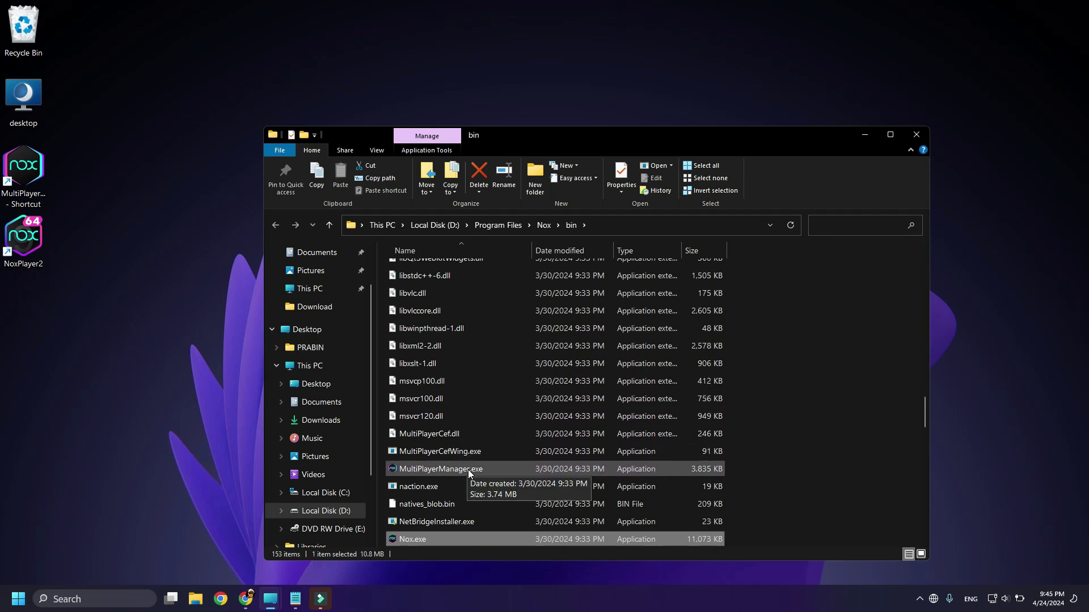
{"action": "double_click", "coordinate": [468, 470]}
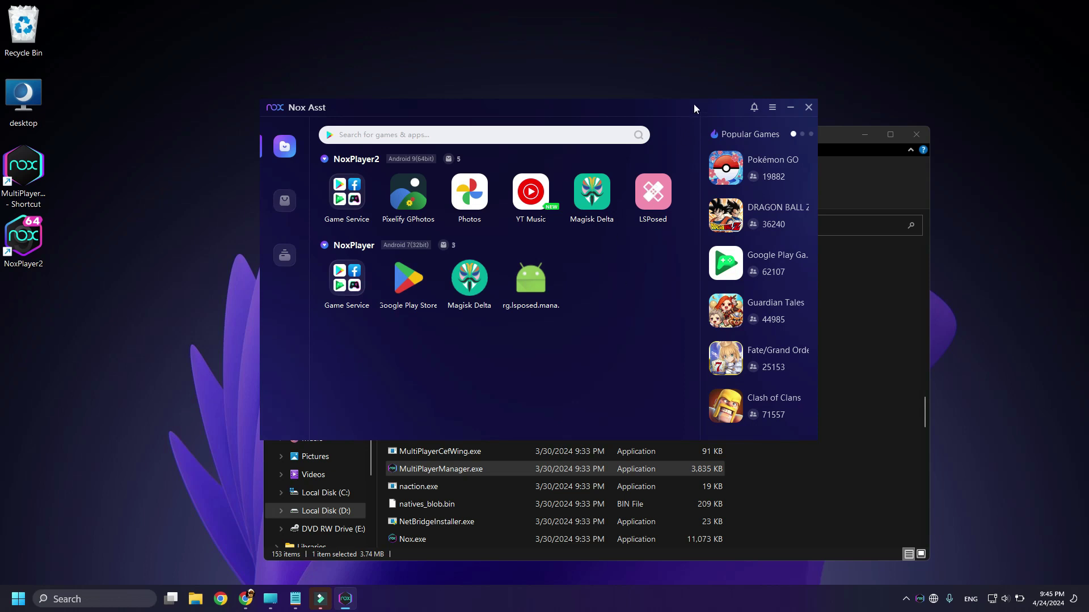
- In Nox Asst, show the Multi-Drive instance list and cancel adding a new emulator
{"action": "left_click_drag", "start_coordinate": [694, 104], "coordinate": [724, 76]}
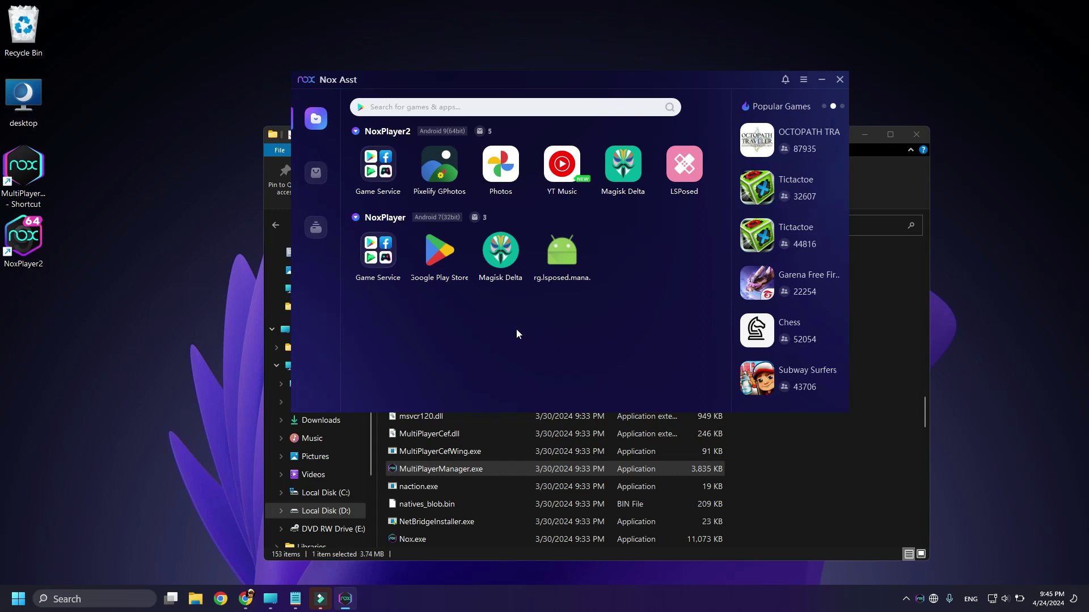
{"action": "left_click", "coordinate": [321, 229]}
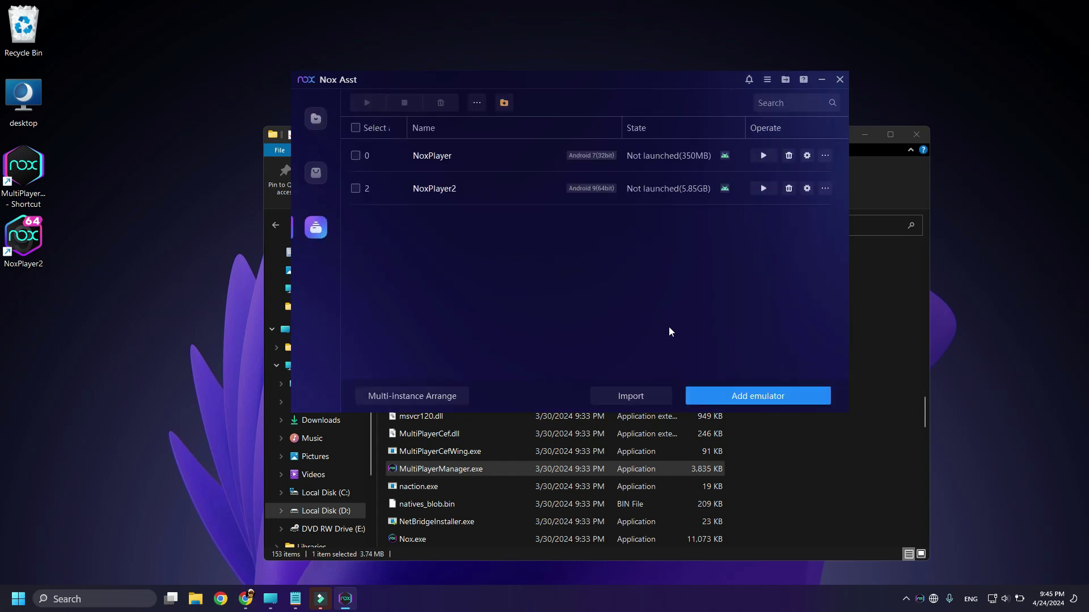
{"action": "left_click", "coordinate": [748, 401]}
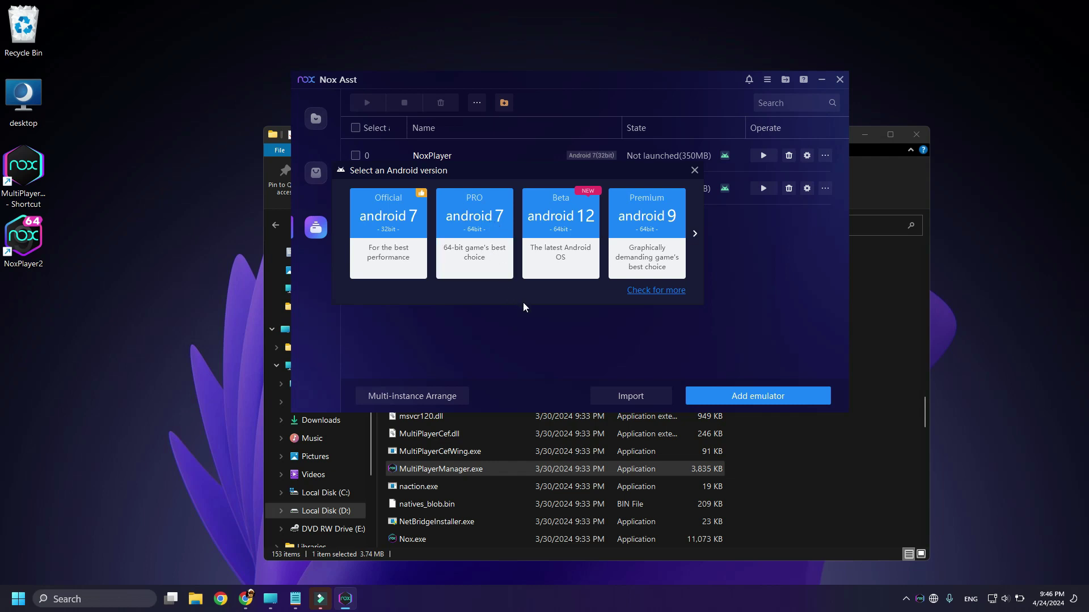
{"action": "left_click", "coordinate": [695, 171]}
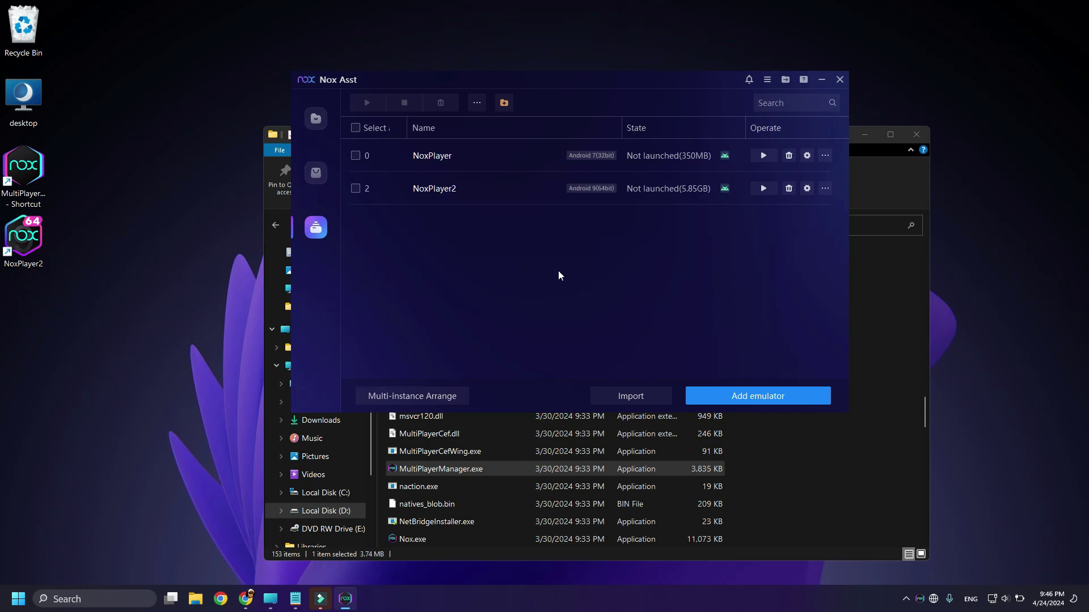
- Restart the Nox Asst manager from MultiPlayerManager.exe and close File Explorer
{"action": "left_click", "coordinate": [839, 80]}
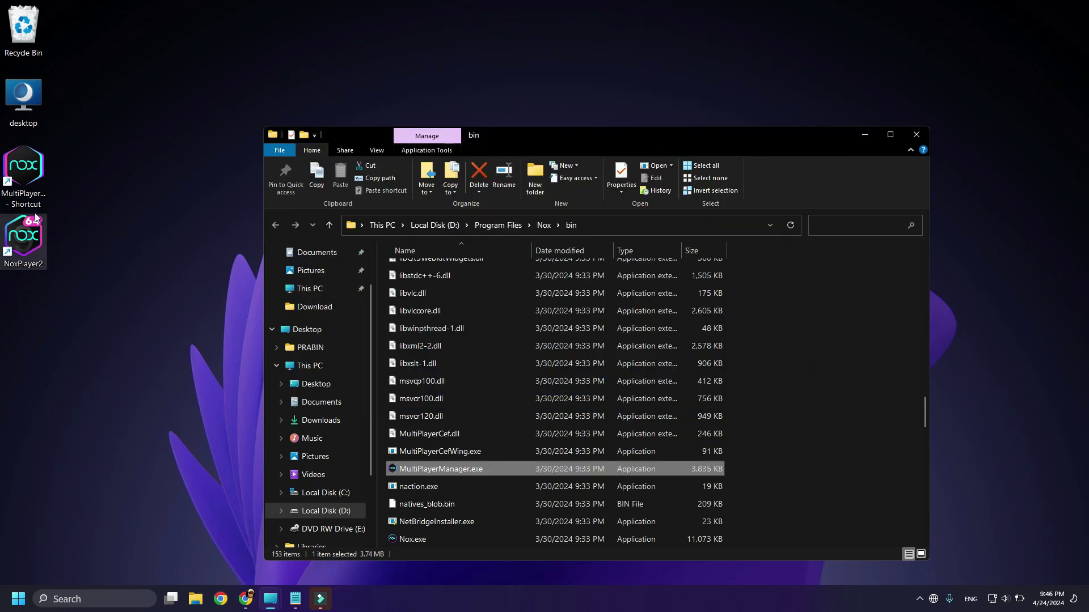
{"action": "double_click", "coordinate": [408, 468]}
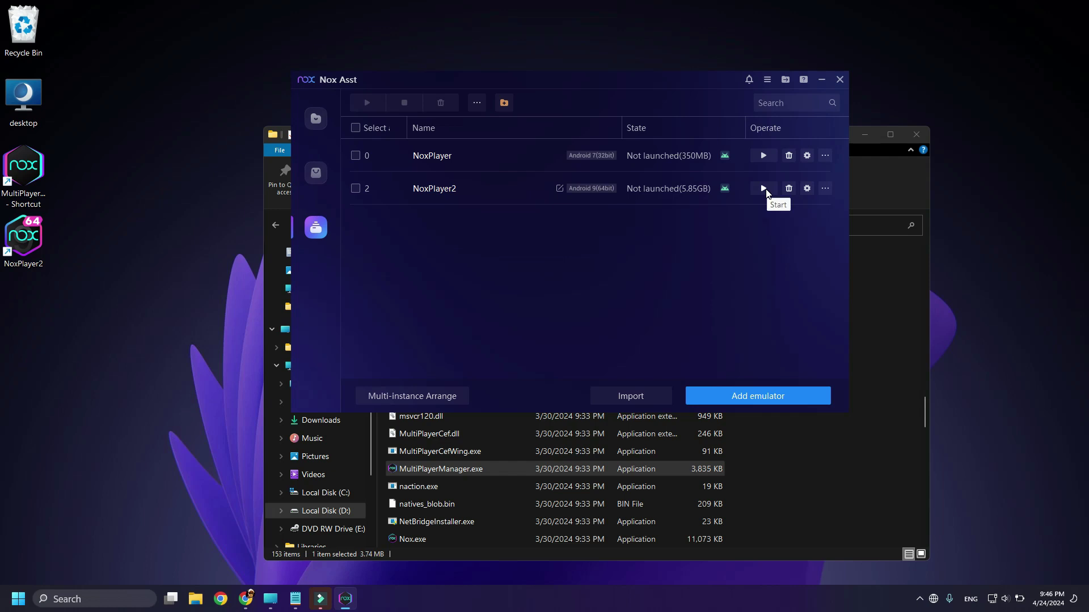
{"action": "left_click", "coordinate": [915, 140]}
- Start the NoxPlayer2 instance and move its window right while it boots to the home screen
{"action": "left_click", "coordinate": [764, 190]}
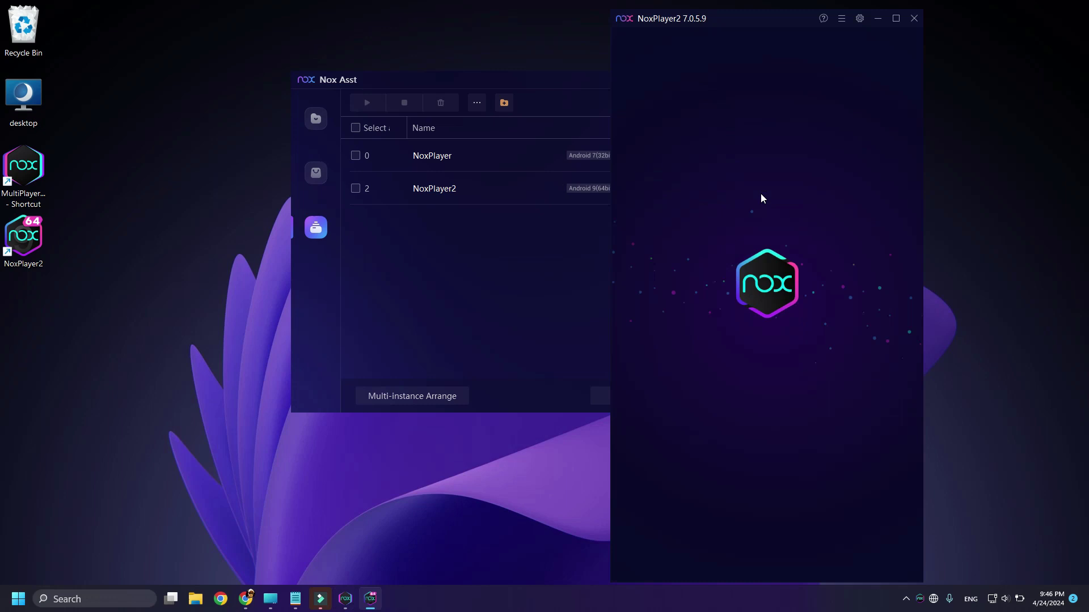
{"action": "left_click_drag", "start_coordinate": [748, 28], "coordinate": [906, 32]}
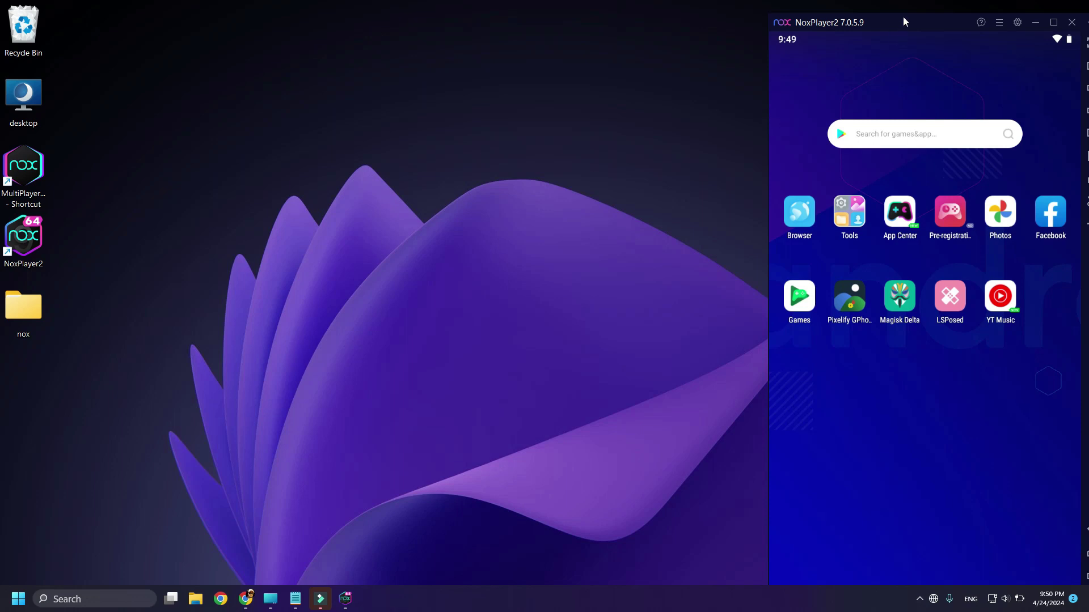
- Enable Root under Startup items in NoxPlayer2's General settings and save
{"action": "left_click_drag", "start_coordinate": [904, 22], "coordinate": [886, 13]}
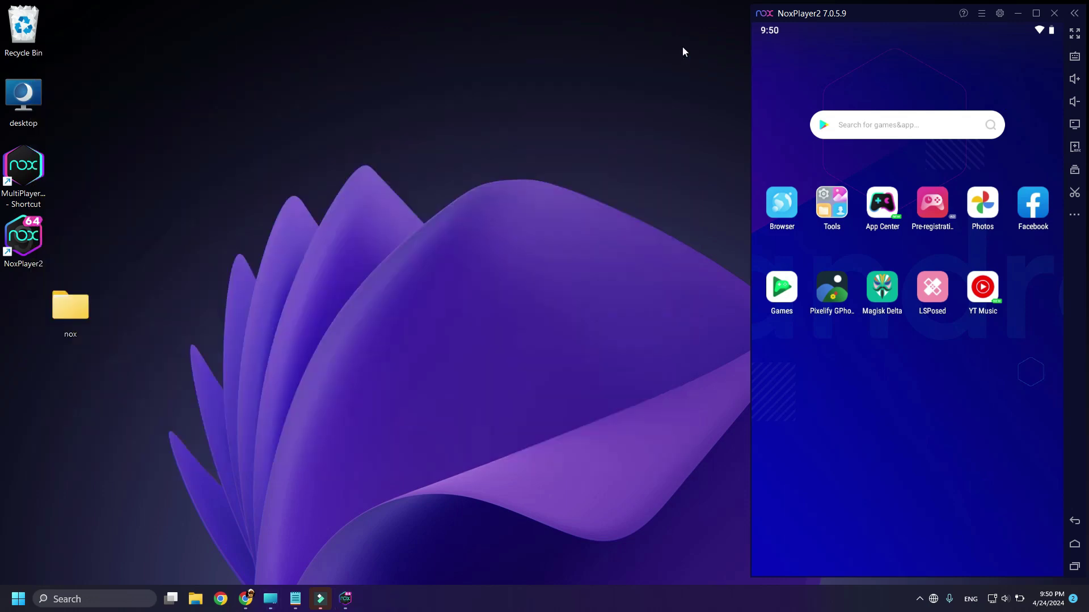
{"action": "left_click", "coordinate": [1001, 15]}
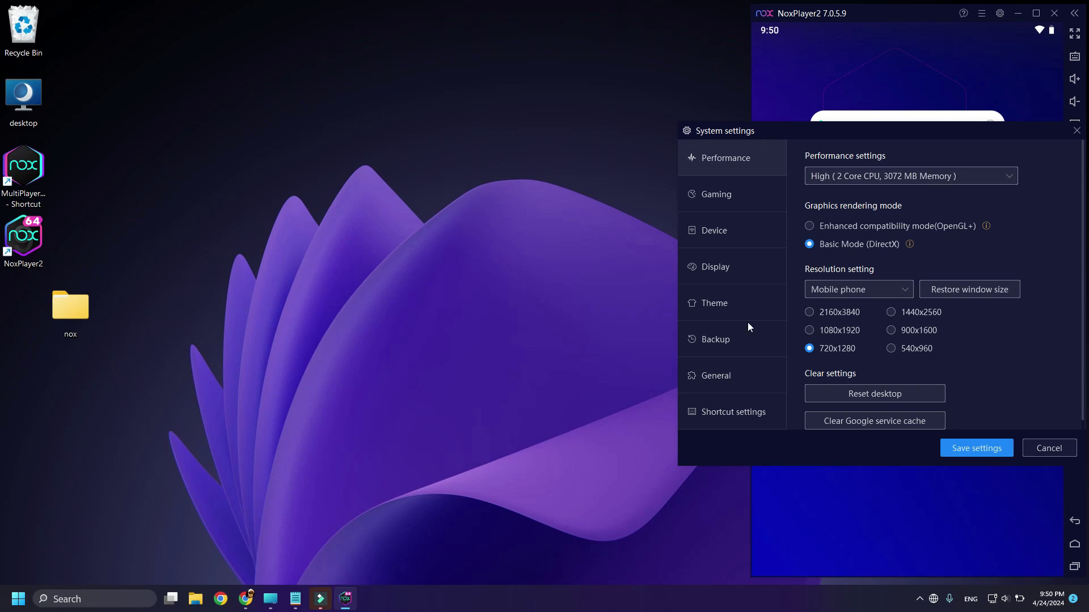
{"action": "left_click", "coordinate": [725, 381]}
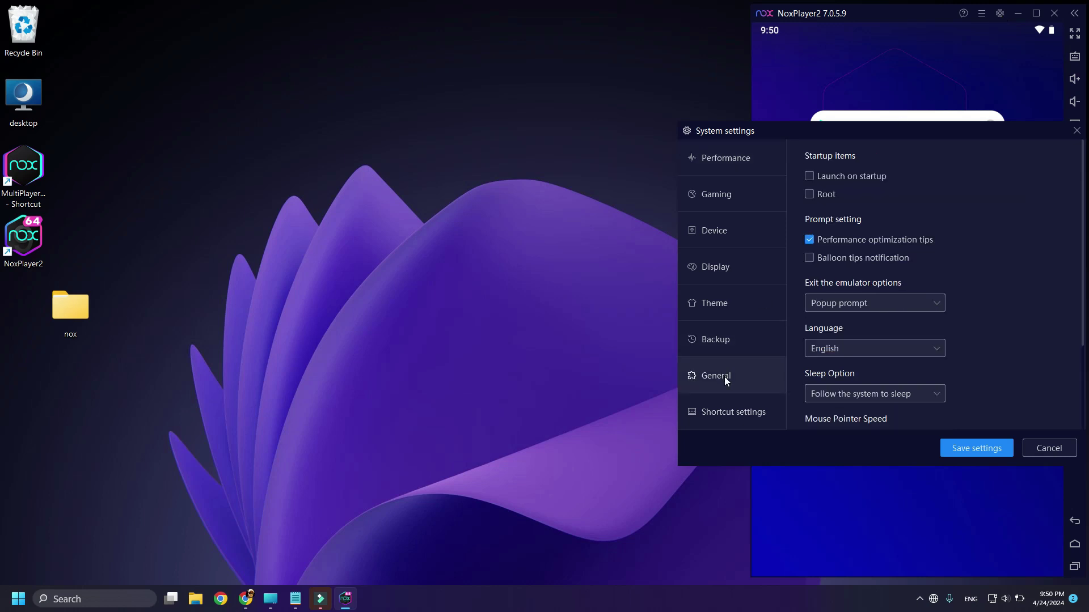
{"action": "left_click", "coordinate": [809, 195]}
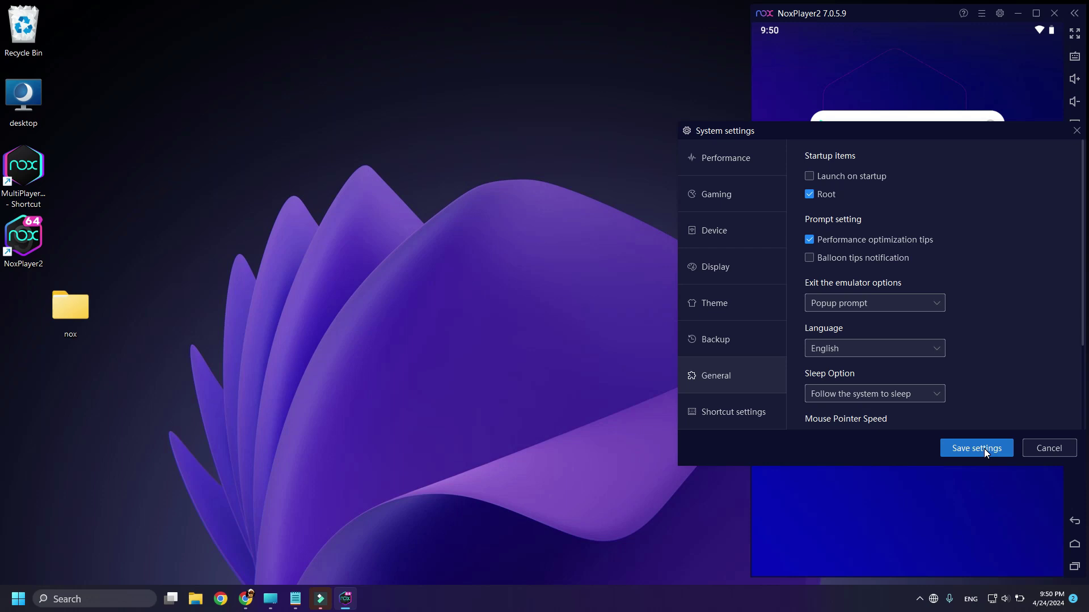
{"action": "left_click", "coordinate": [1076, 130]}
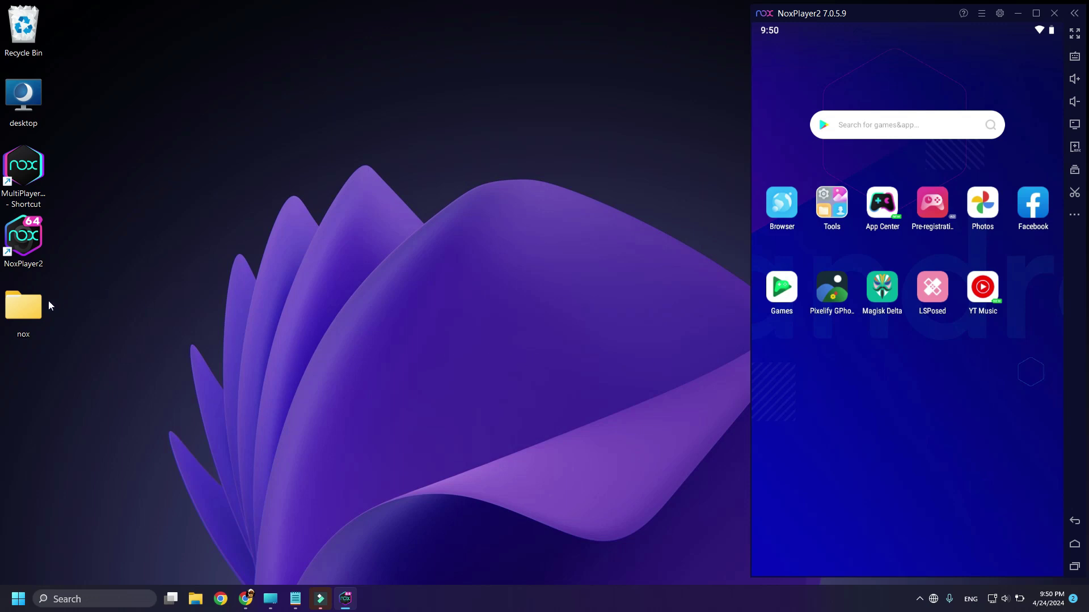
- Copy magisk-delta.apk from the desktop nox folder onto the NoxPlayer2 window
{"action": "left_click_drag", "start_coordinate": [72, 330], "coordinate": [82, 332]}
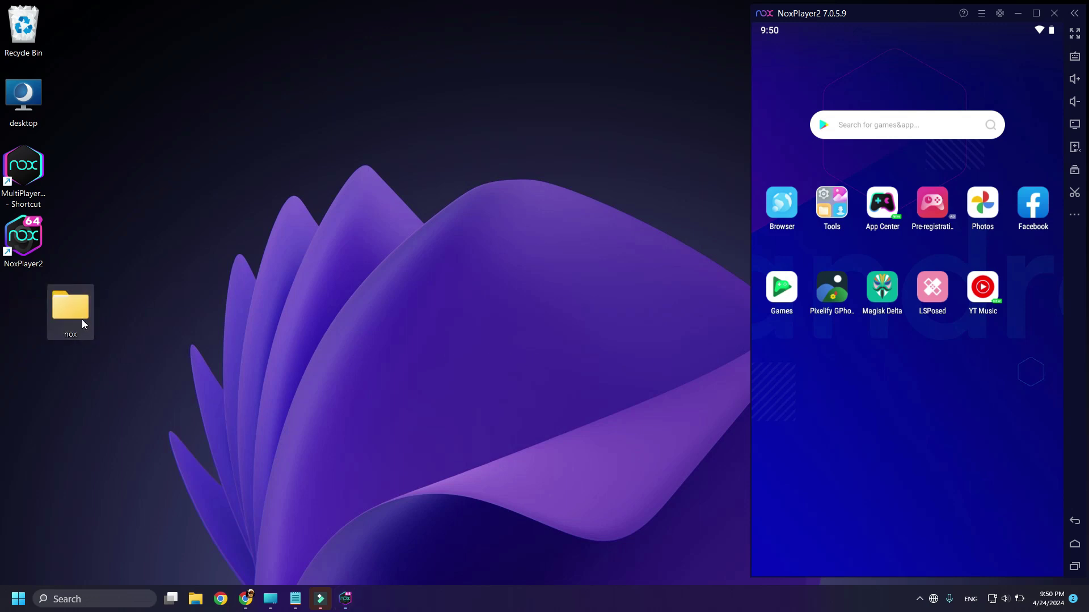
{"action": "double_click", "coordinate": [81, 318]}
{"action": "left_click", "coordinate": [220, 236]}
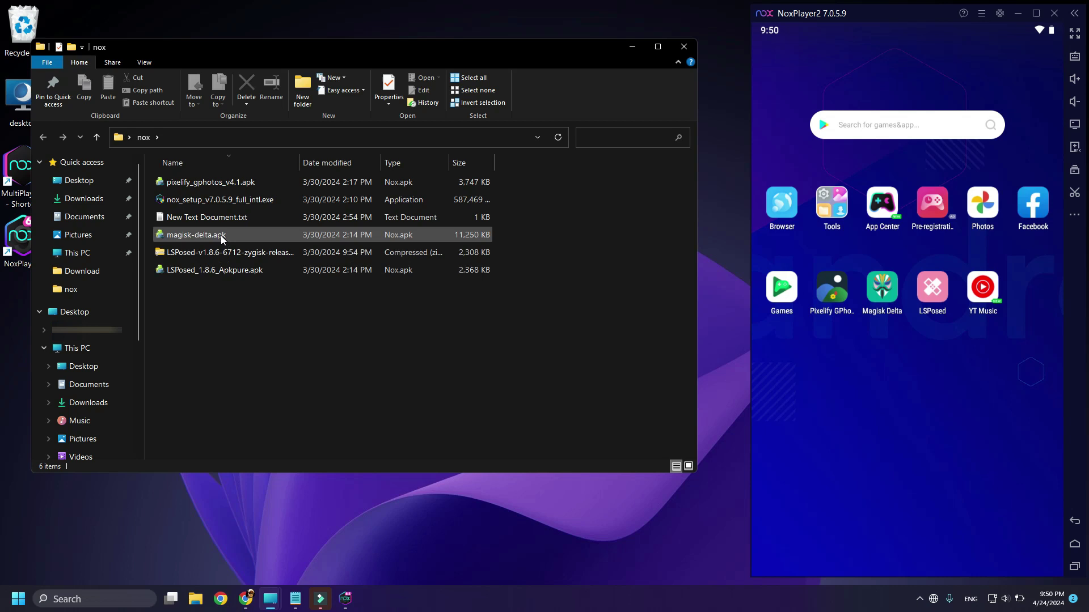
{"action": "mouse_move", "coordinate": [965, 378]}
{"action": "left_mouse_down"}
{"action": "mouse_move", "coordinate": [729, 386]}
{"action": "mouse_move", "coordinate": [605, 330]}
{"action": "left_mouse_up"}
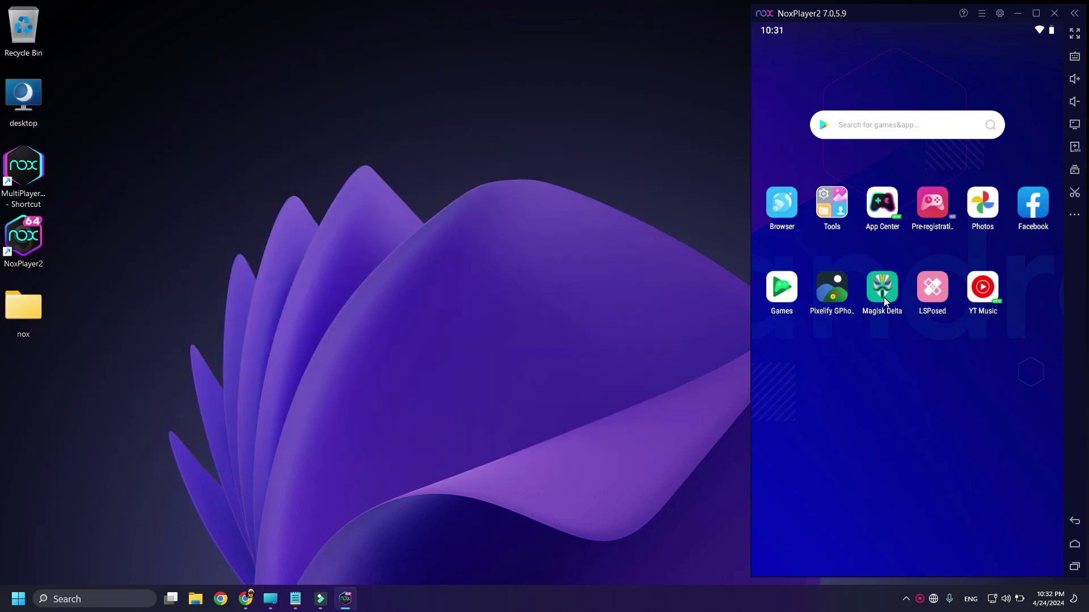
- Open Magisk Delta, preview its Install options, and return to its Home screen
{"action": "left_click", "coordinate": [883, 297]}
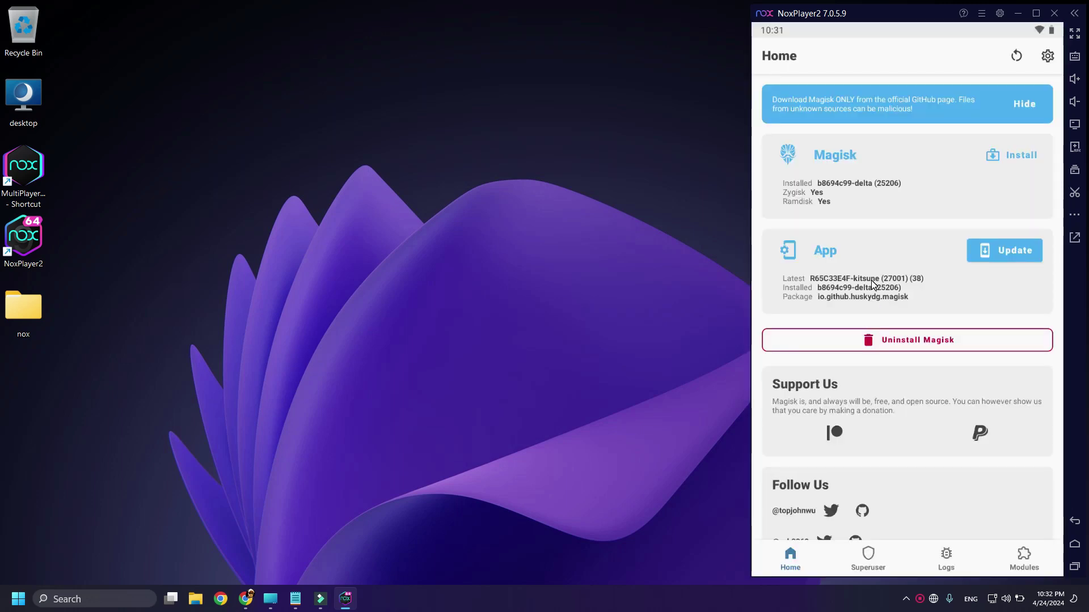
{"action": "left_click", "coordinate": [1001, 156]}
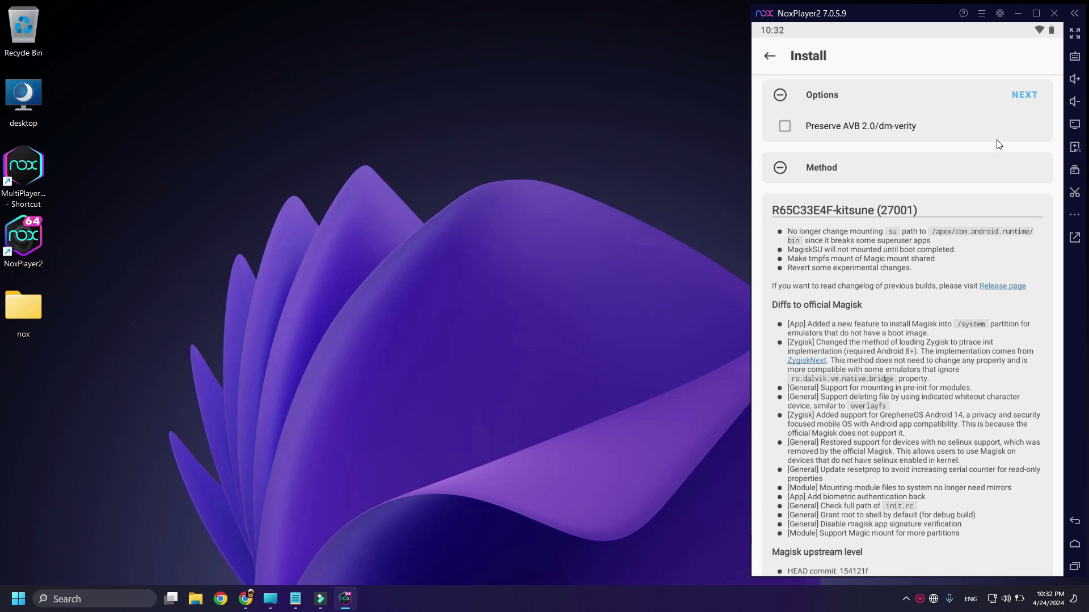
{"action": "scroll", "coordinate": [961, 278], "scroll_direction": "down", "scroll_amount": 3}
{"action": "scroll", "coordinate": [959, 274], "scroll_direction": "up", "scroll_amount": 3}
{"action": "left_click", "coordinate": [771, 57]}
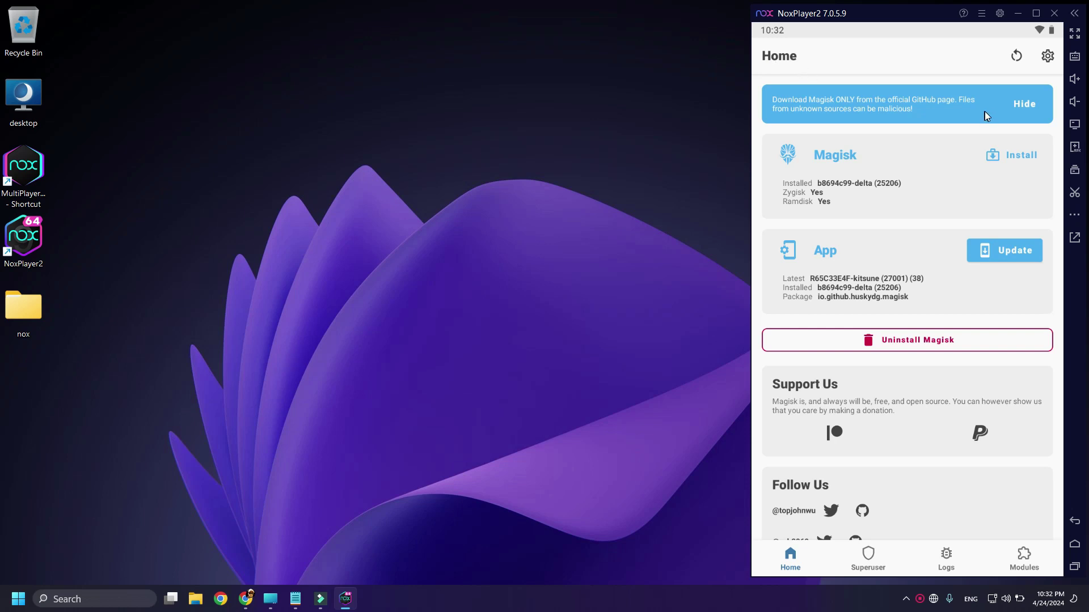
- Confirm Zygisk is on in Magisk settings, then view the enabled Zygisk - LSPosed v1.9.2 module
{"action": "left_click", "coordinate": [1048, 58]}
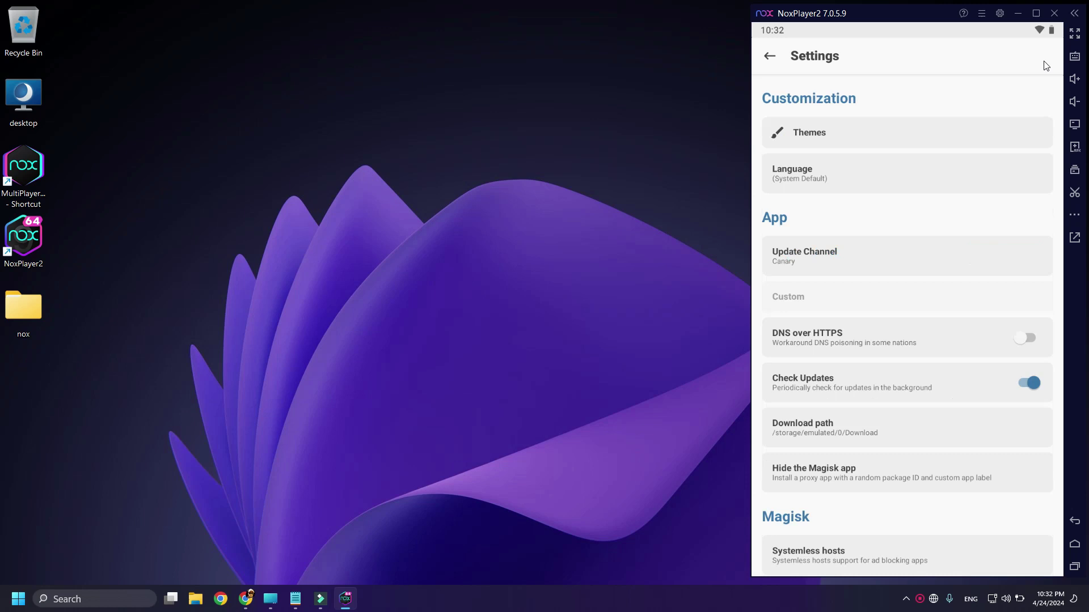
{"action": "scroll", "coordinate": [976, 340], "scroll_direction": "down", "scroll_amount": 1}
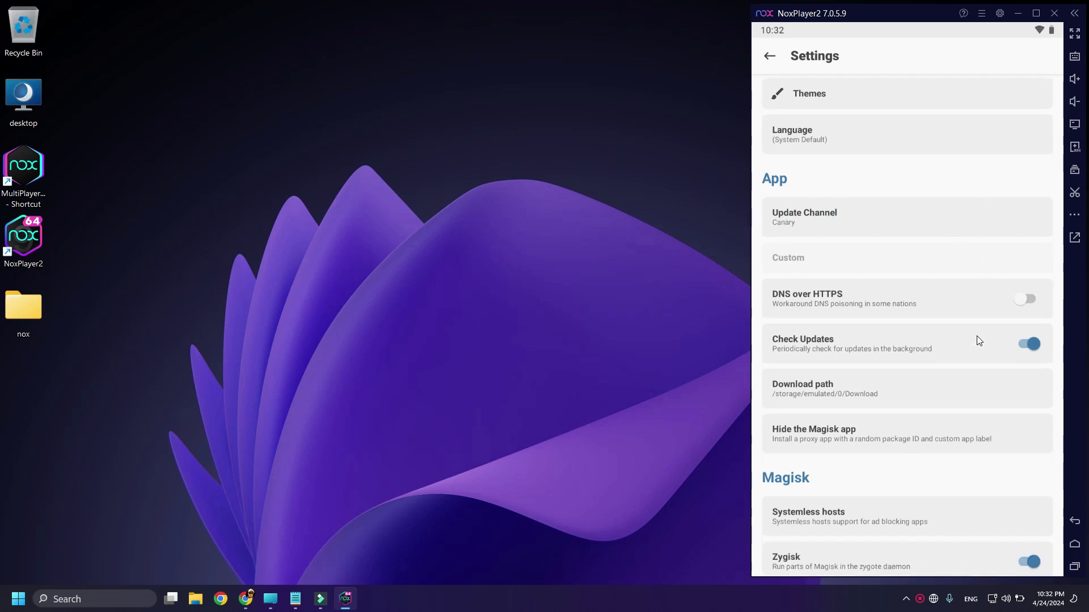
{"action": "scroll", "coordinate": [976, 340], "scroll_direction": "down", "scroll_amount": 10}
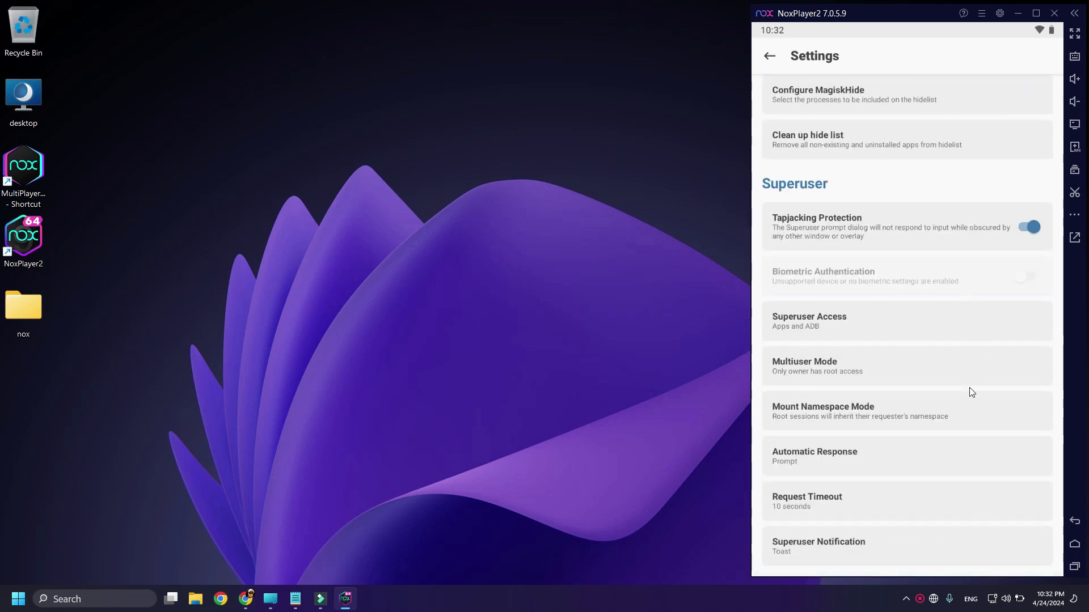
{"action": "scroll", "coordinate": [992, 393], "scroll_direction": "down", "scroll_amount": 2}
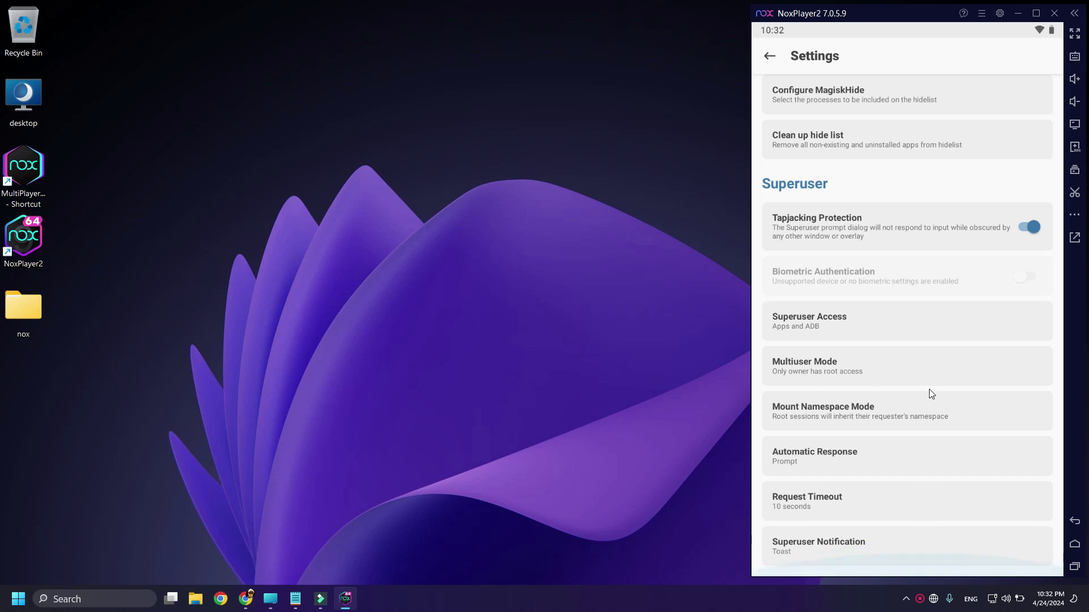
{"action": "scroll", "coordinate": [931, 393], "scroll_direction": "up", "scroll_amount": 10}
{"action": "scroll", "coordinate": [928, 390], "scroll_direction": "up", "scroll_amount": 2}
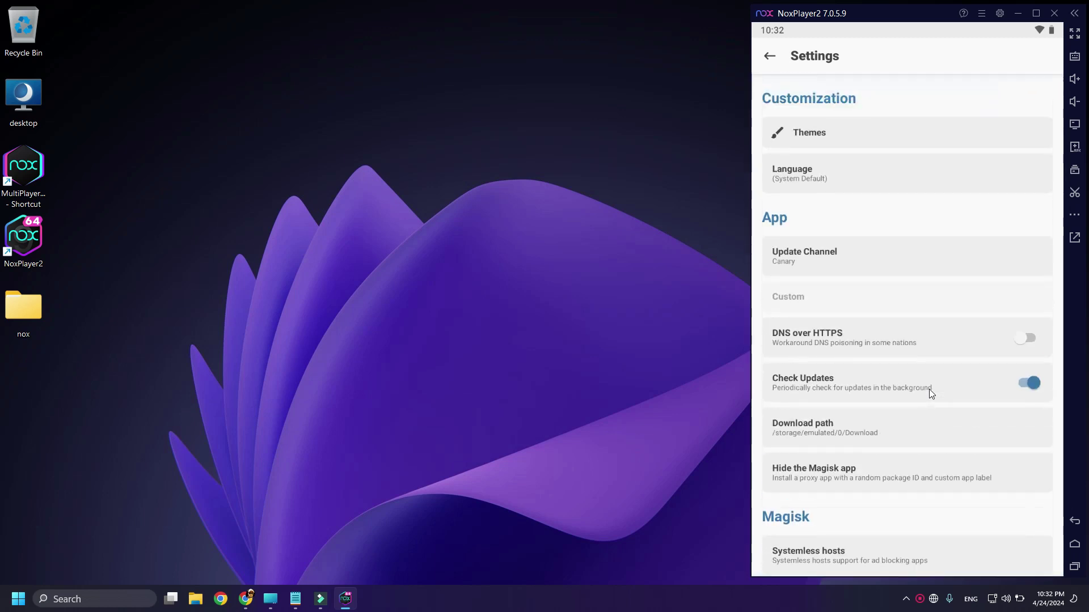
{"action": "scroll", "coordinate": [947, 448], "scroll_direction": "down", "scroll_amount": 3}
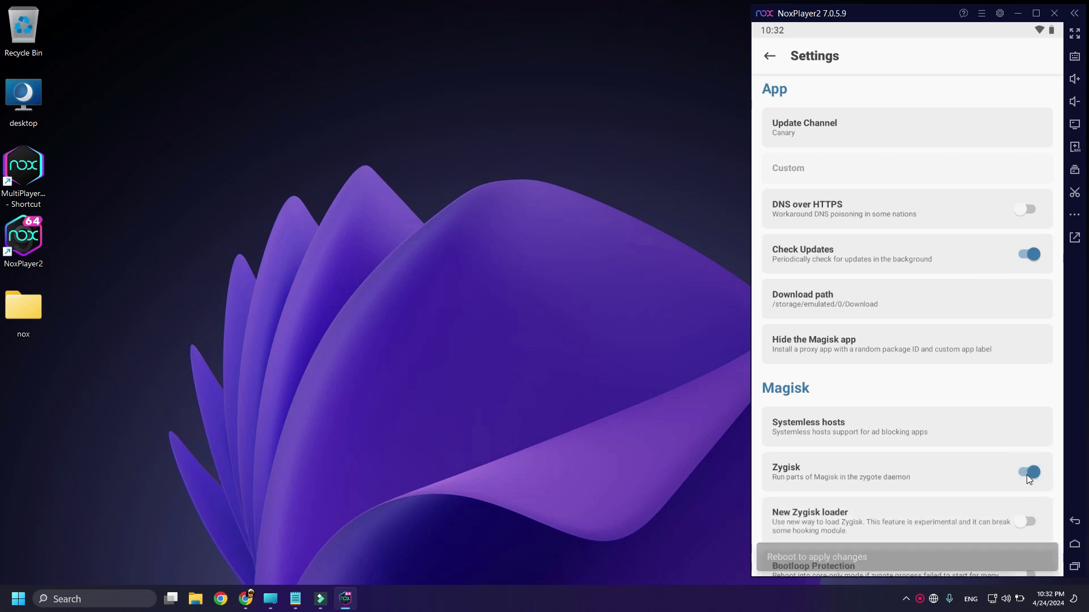
{"action": "left_click", "coordinate": [770, 57]}
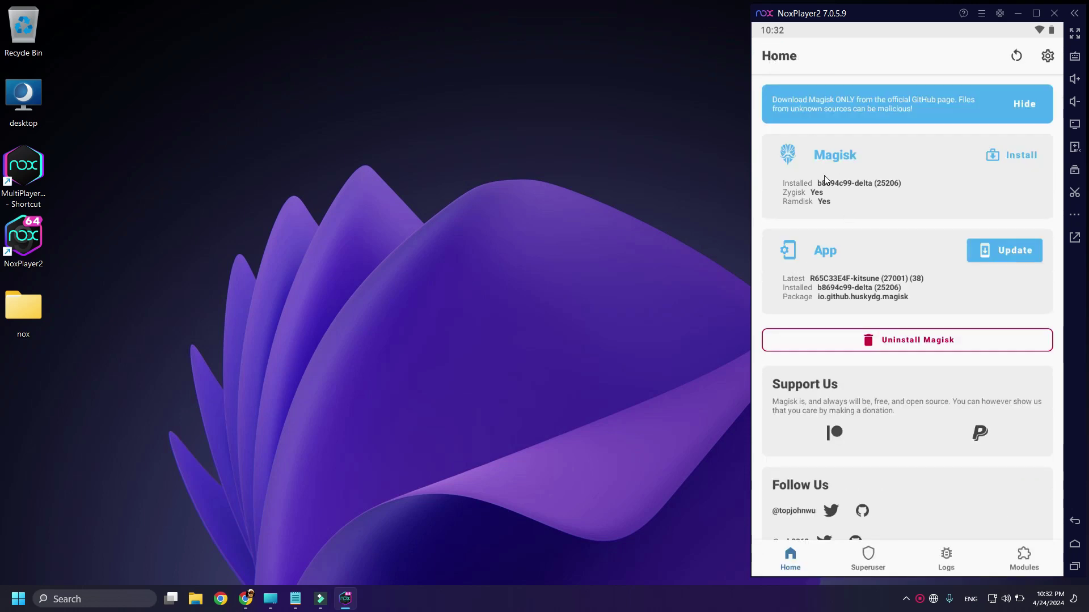
{"action": "left_click", "coordinate": [1029, 557]}
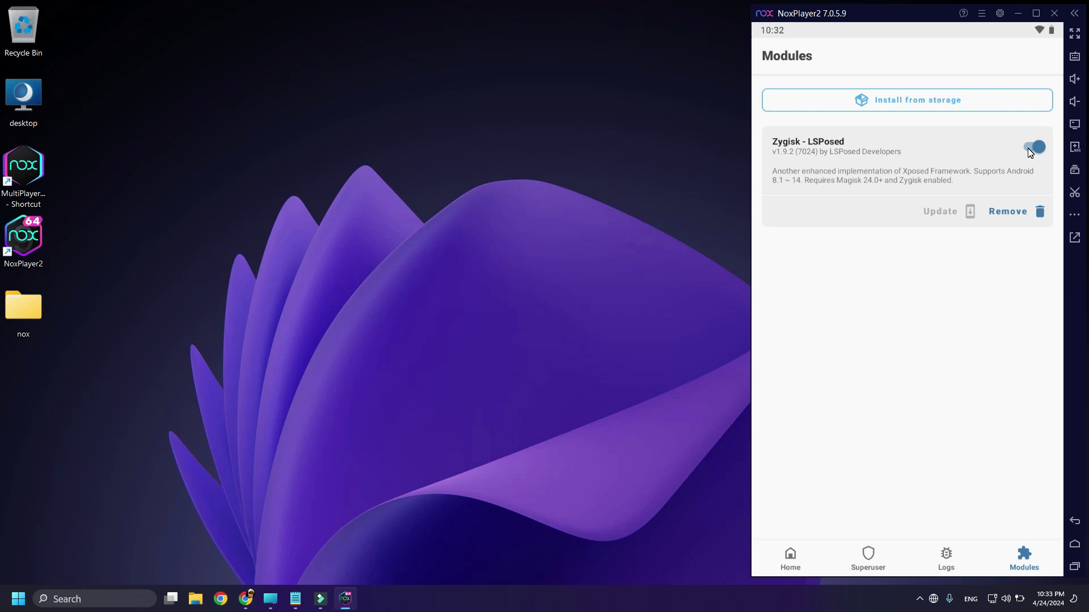
- Check Magisk's Home status shows Zygisk and Ramdisk as Yes, then return to Android home
{"action": "left_click", "coordinate": [791, 556]}
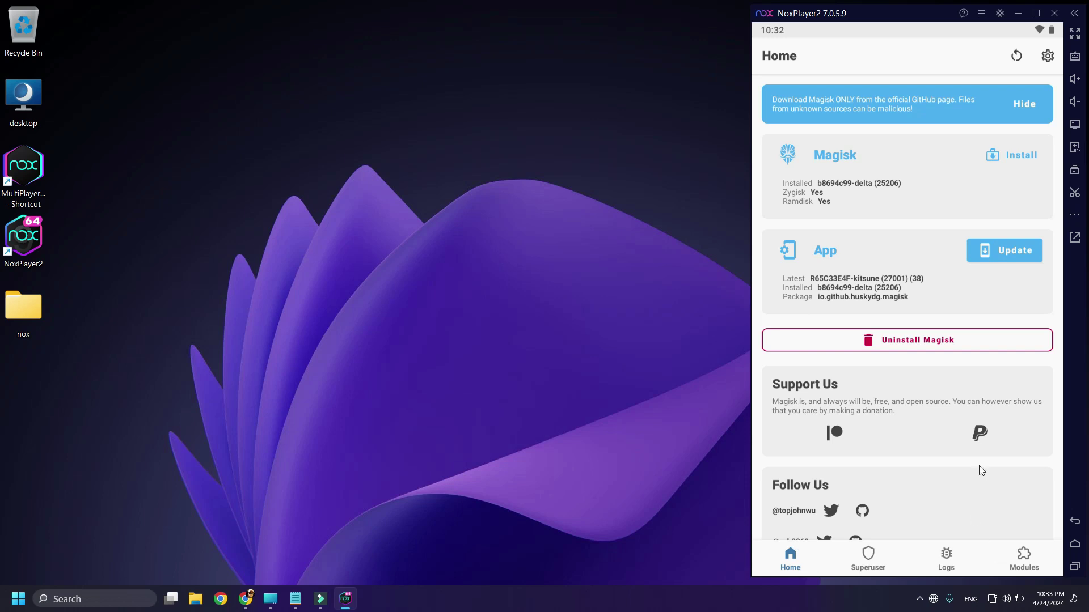
{"action": "left_click", "coordinate": [1075, 545]}
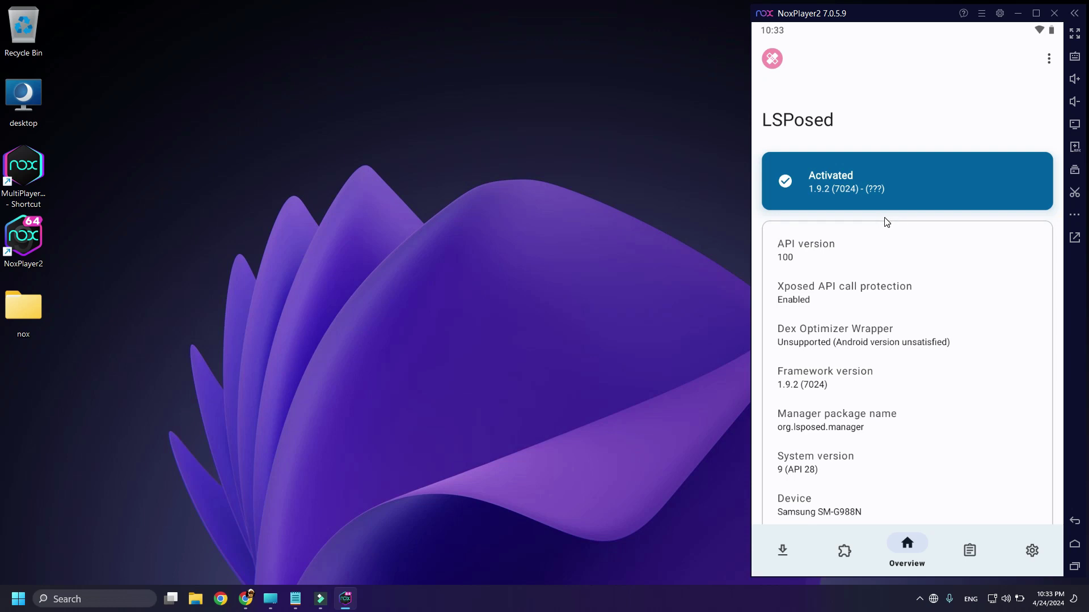
- In LSPosed, refresh the online module Repository, then view the installed Modules list
{"action": "scroll", "coordinate": [885, 222], "scroll_direction": "down", "scroll_amount": 2}
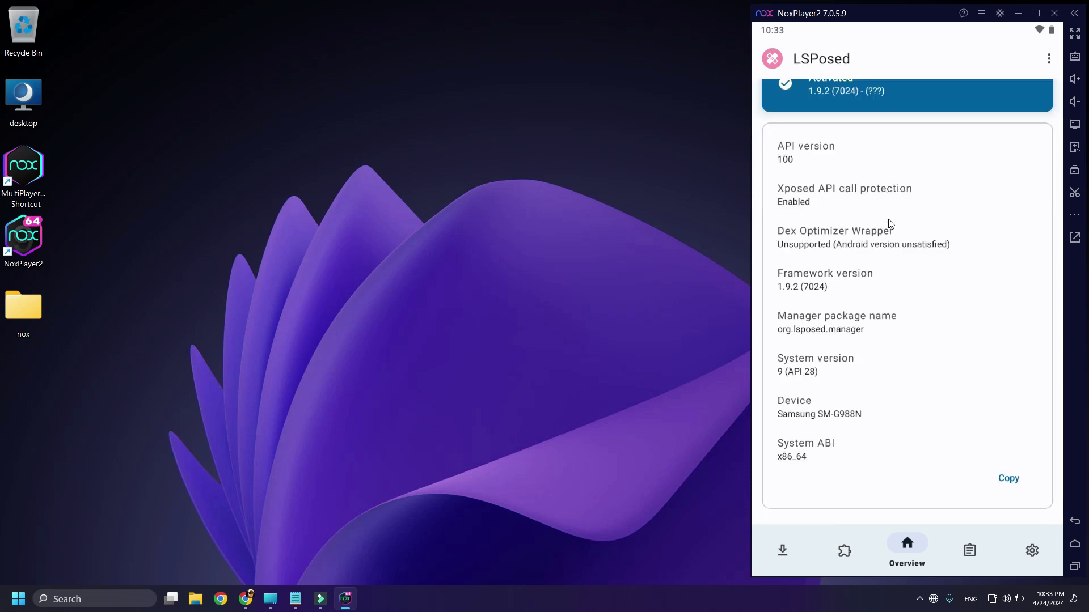
{"action": "left_click", "coordinate": [781, 551]}
{"action": "left_click", "coordinate": [779, 549]}
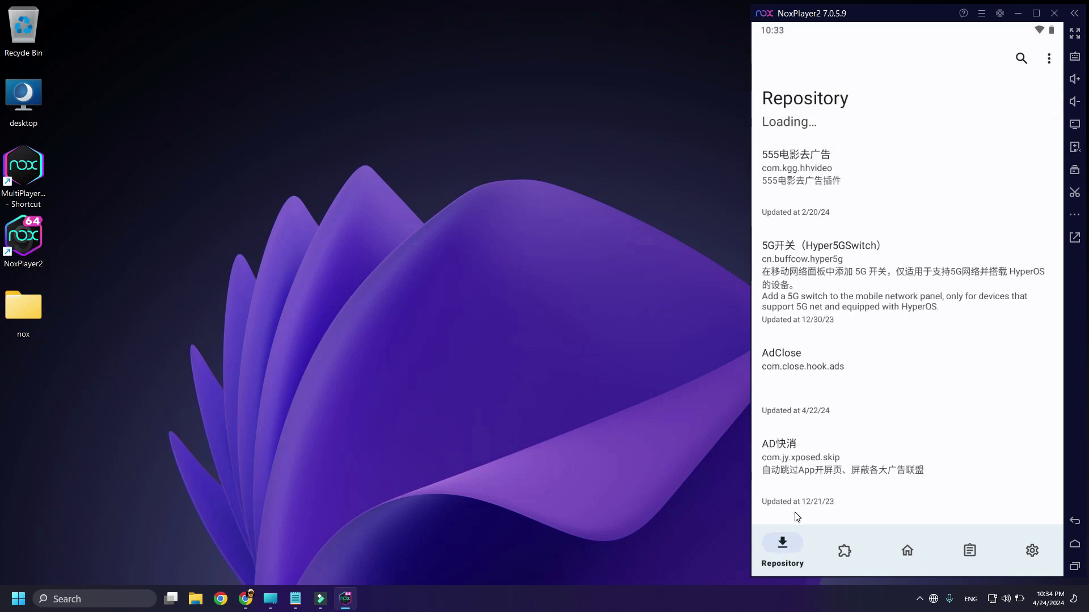
{"action": "left_click_drag", "start_coordinate": [822, 460], "coordinate": [833, 522]}
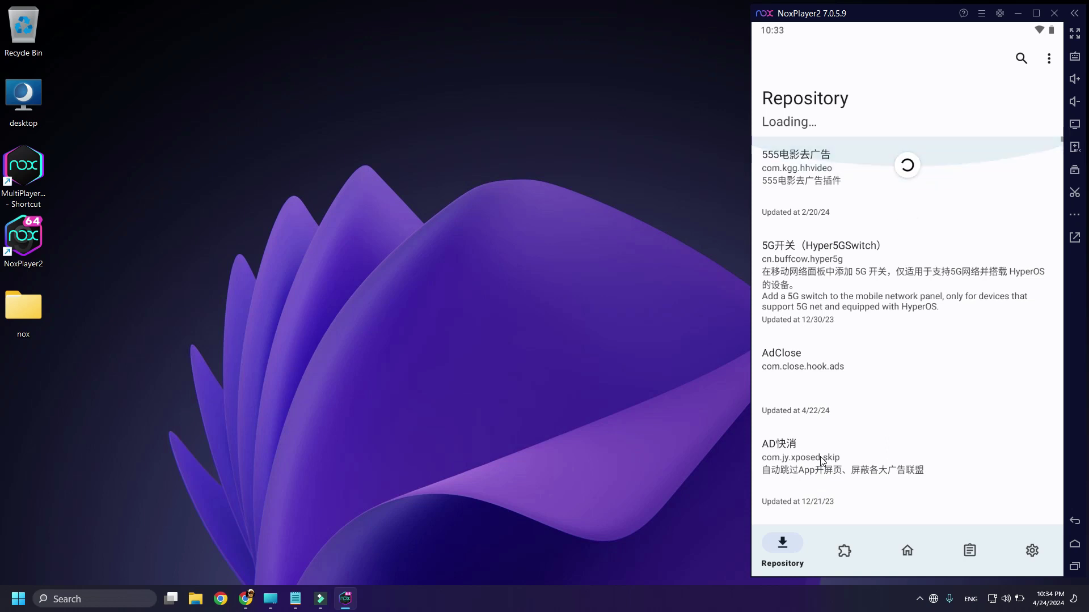
{"action": "left_click", "coordinate": [850, 560]}
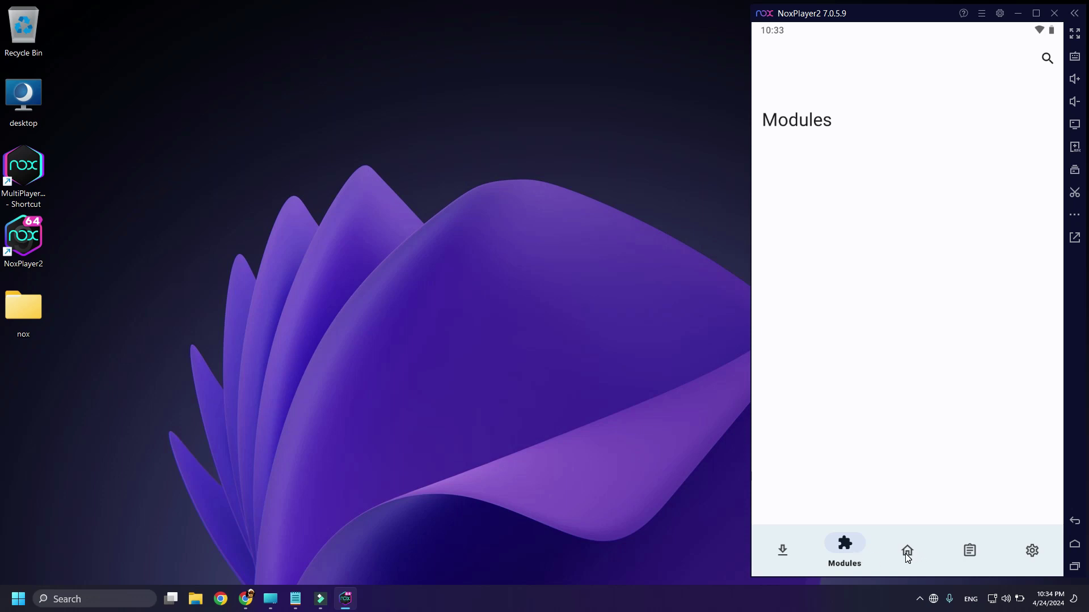
- Browse the Repository again, then return to Overview showing framework 1.9.2 (7024) Activated
{"action": "left_click", "coordinate": [783, 553]}
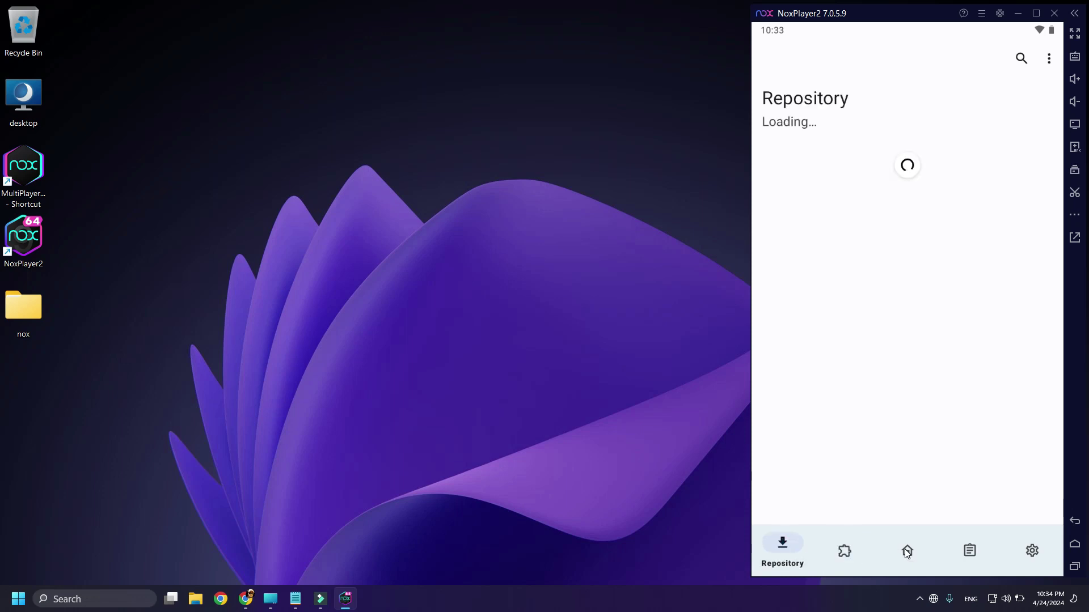
{"action": "scroll", "coordinate": [873, 445], "scroll_direction": "up", "scroll_amount": 3}
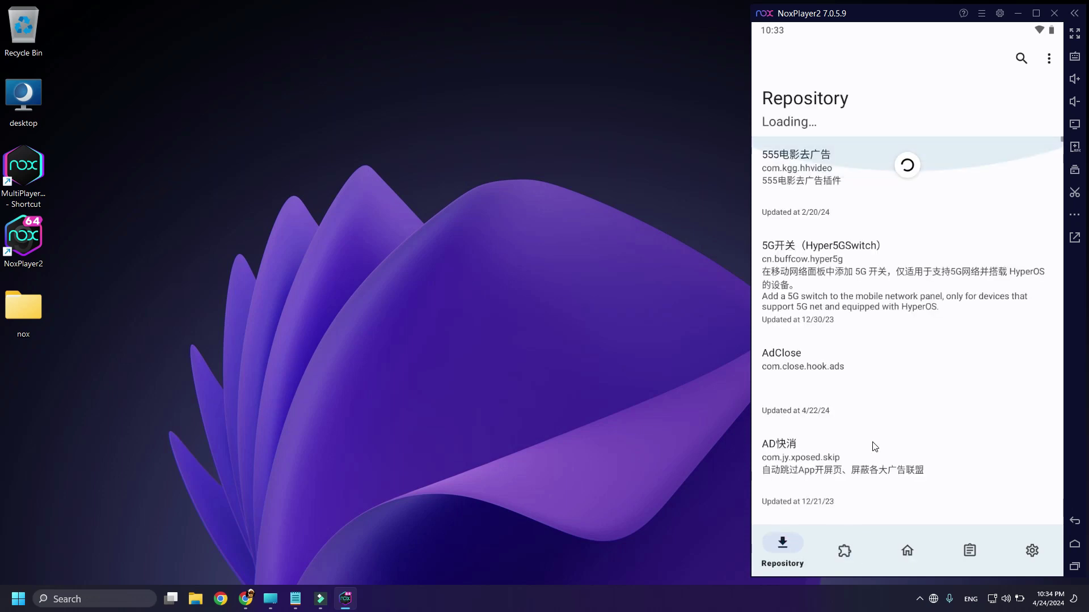
{"action": "scroll", "coordinate": [873, 445], "scroll_direction": "down", "scroll_amount": 10}
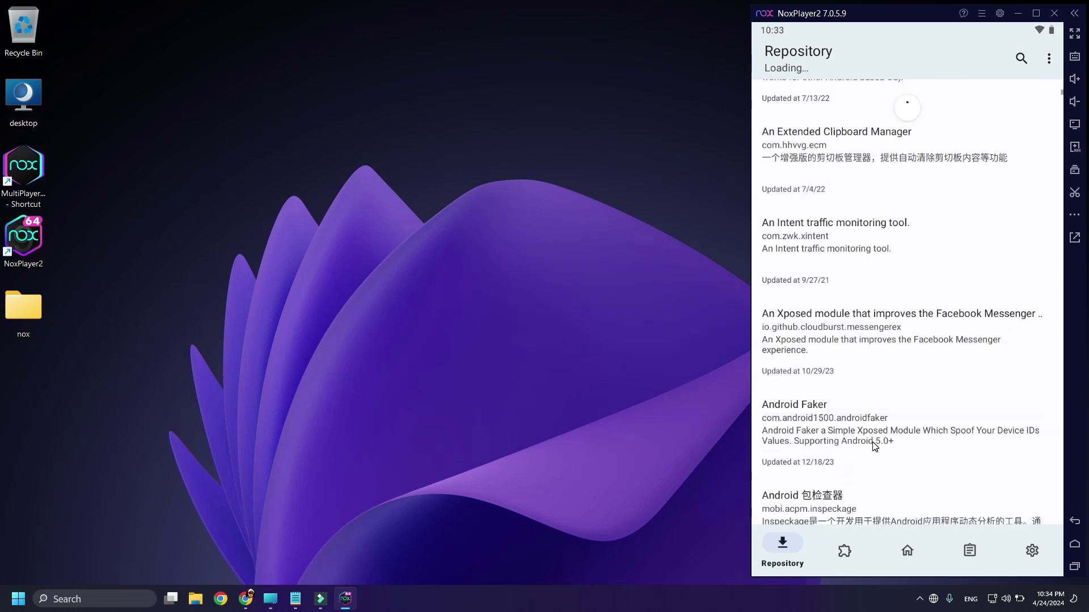
{"action": "scroll", "coordinate": [874, 445], "scroll_direction": "down", "scroll_amount": 5}
{"action": "scroll", "coordinate": [874, 446], "scroll_direction": "down", "scroll_amount": 3}
{"action": "scroll", "coordinate": [874, 446], "scroll_direction": "up", "scroll_amount": 10}
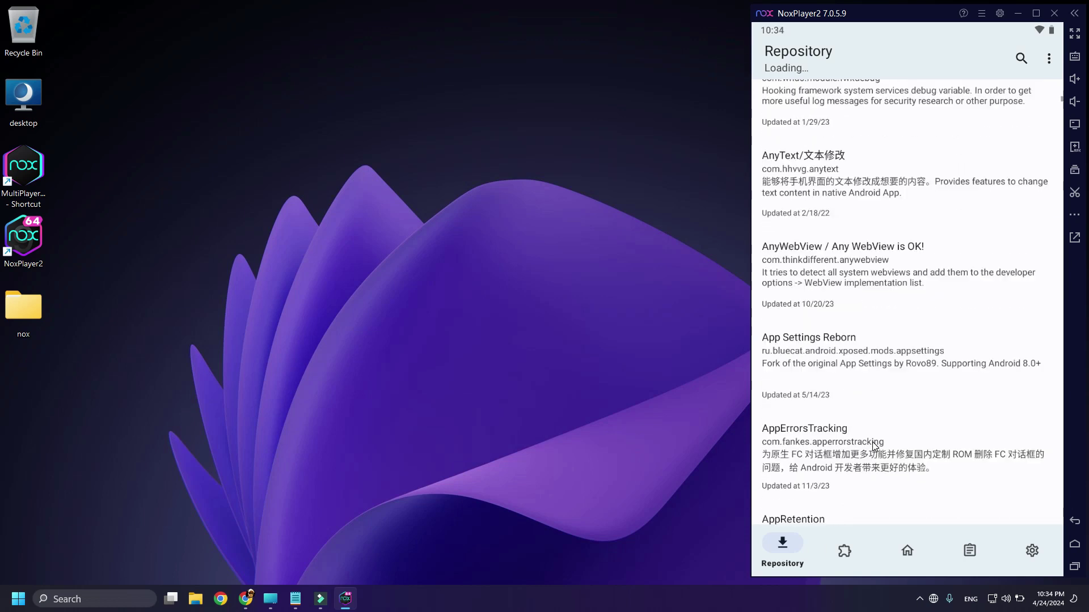
{"action": "scroll", "coordinate": [874, 446], "scroll_direction": "up", "scroll_amount": 10}
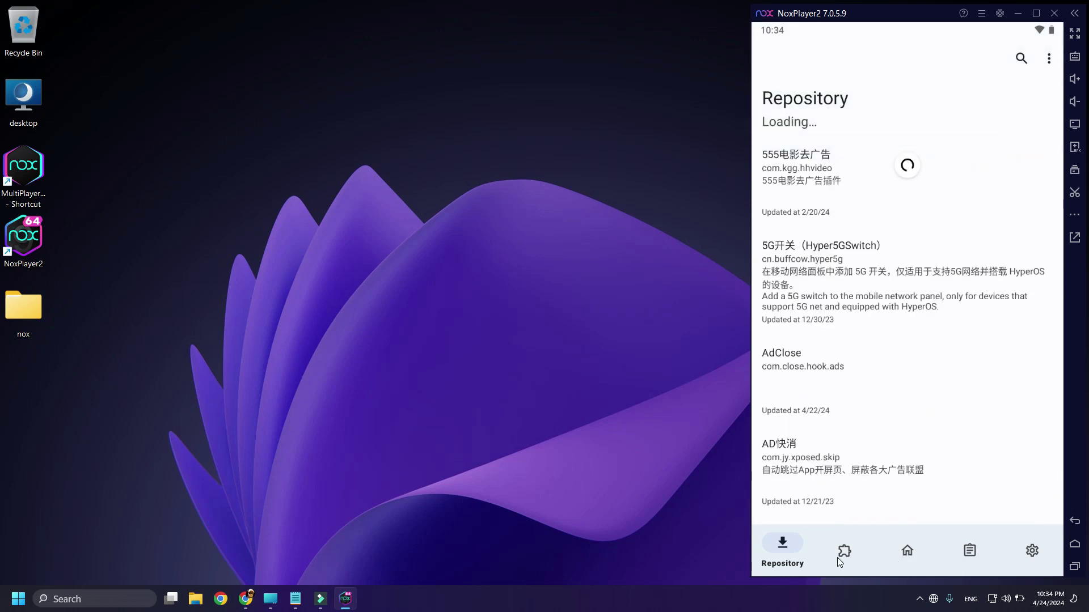
{"action": "left_click", "coordinate": [908, 553]}
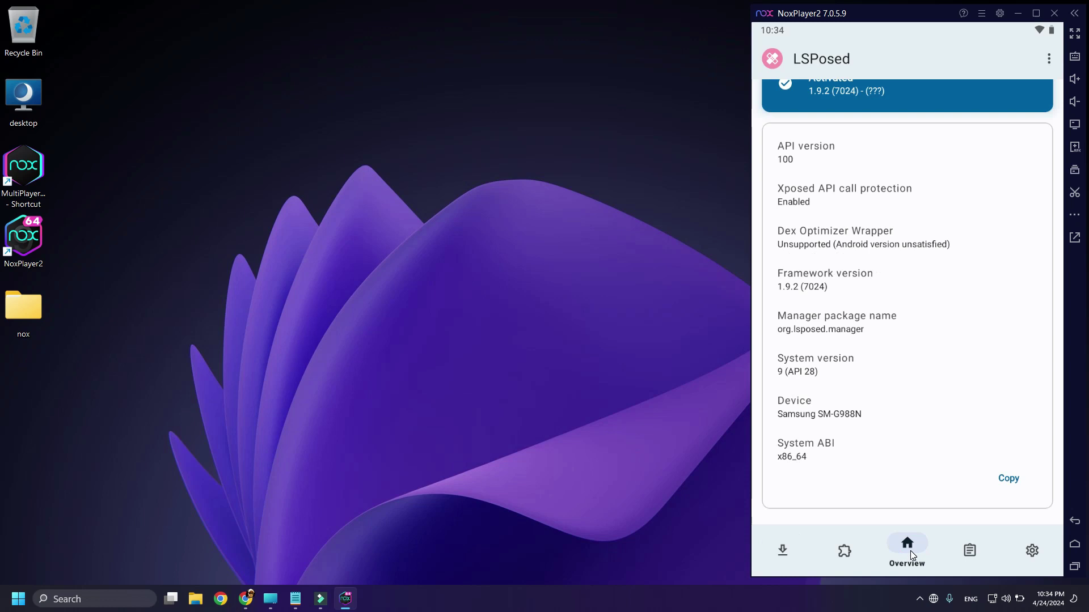
{"action": "scroll", "coordinate": [856, 354], "scroll_direction": "up", "scroll_amount": 3}
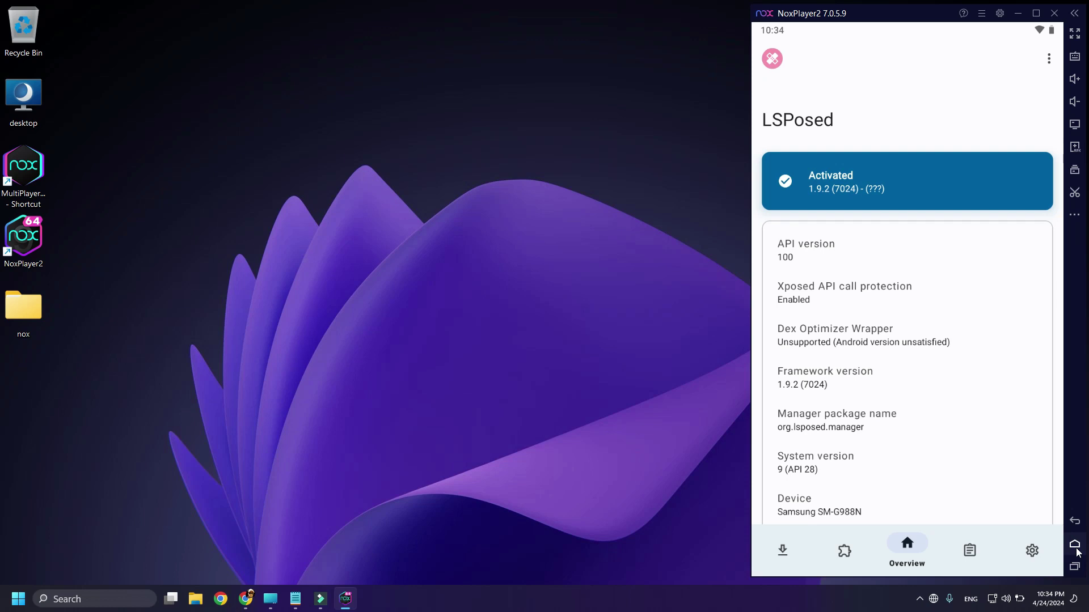
- Launch Pixelify GPhotos, set the device to spoof to Pixel XL, then return home
{"action": "left_click", "coordinate": [1075, 545]}
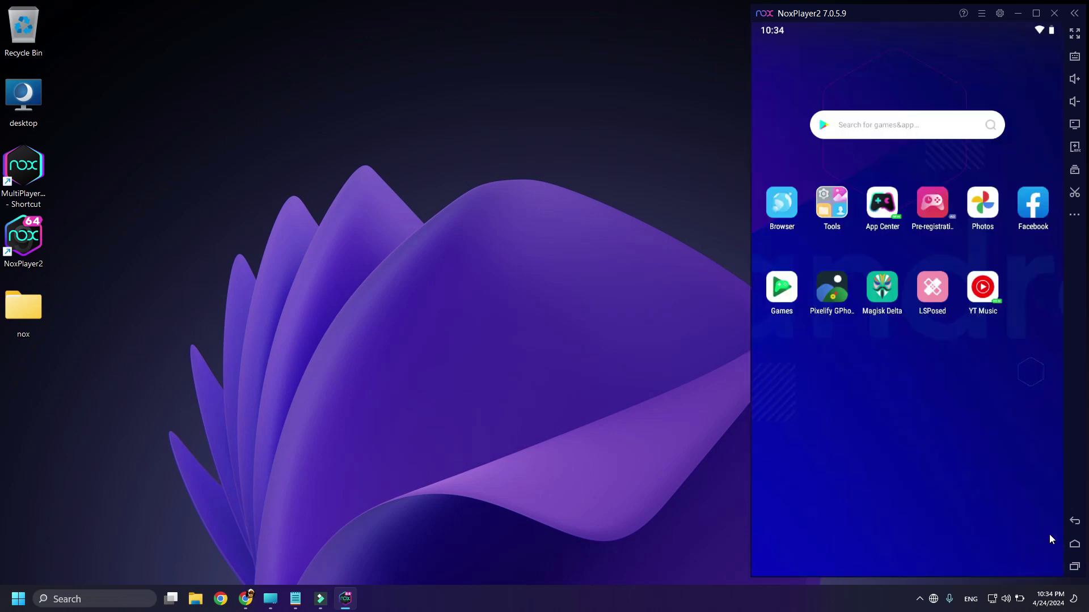
{"action": "left_click", "coordinate": [834, 294]}
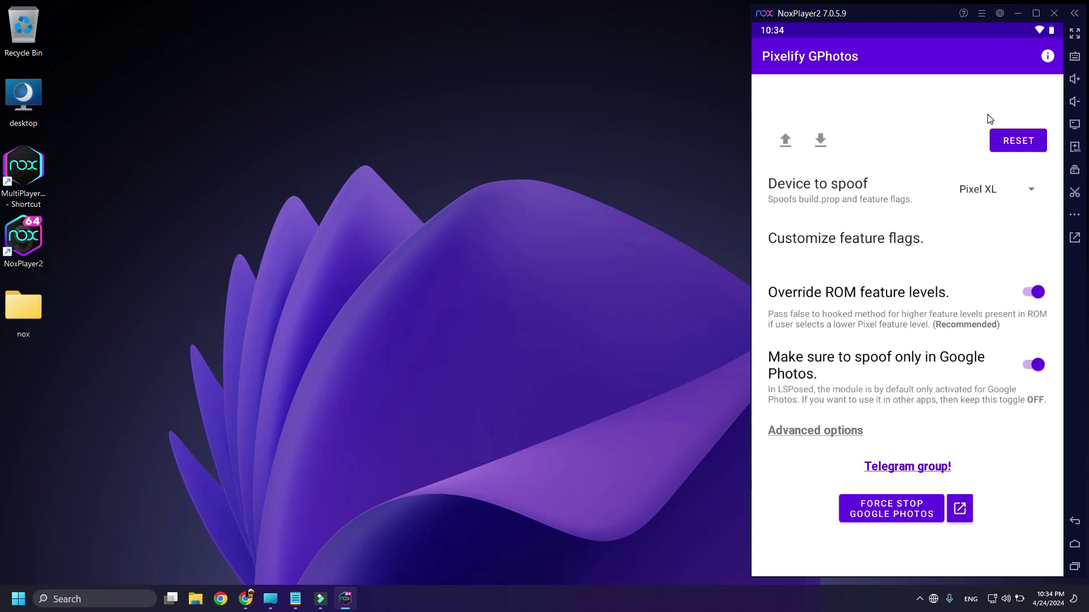
{"action": "left_click", "coordinate": [1031, 189]}
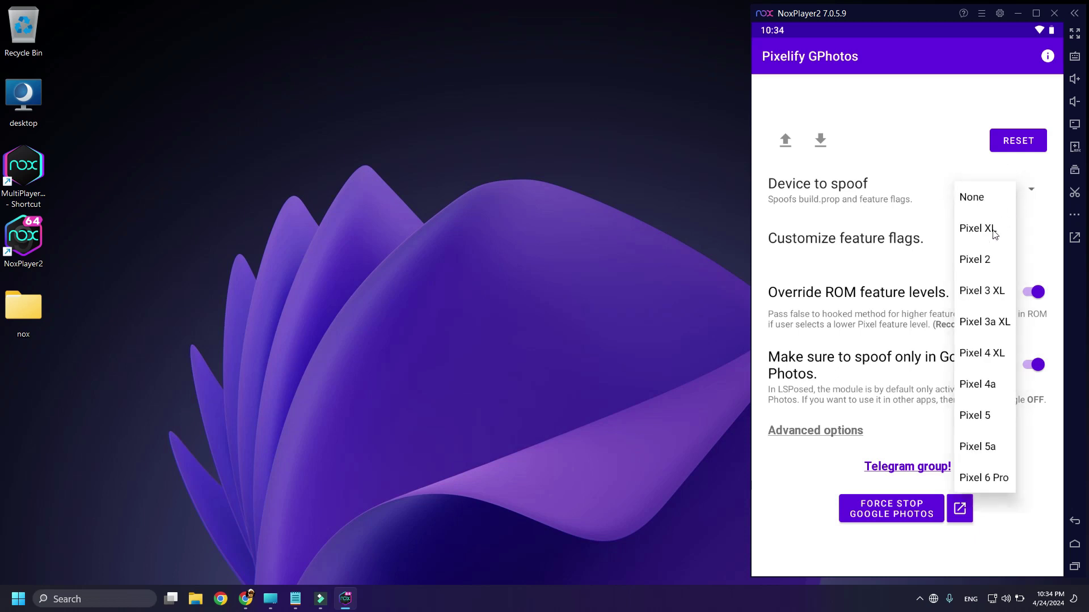
{"action": "left_click", "coordinate": [992, 232]}
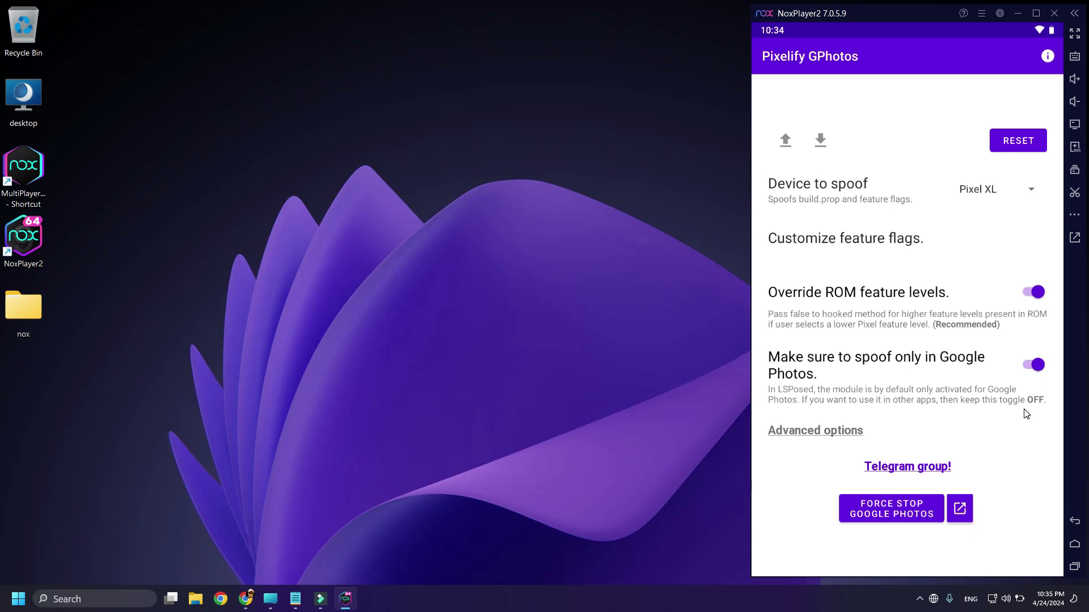
{"action": "left_click", "coordinate": [1077, 545]}
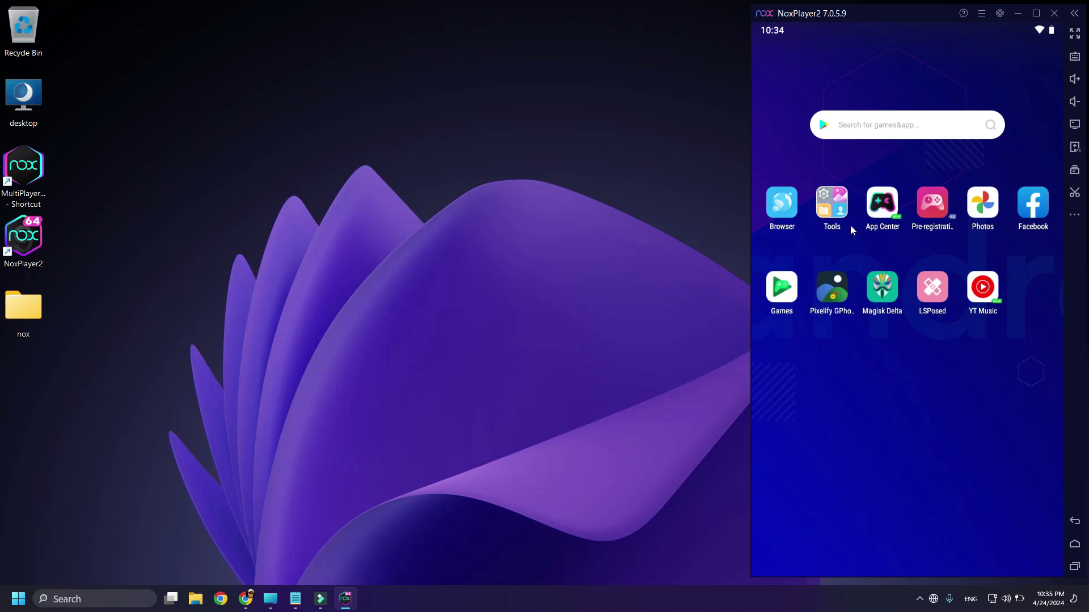
- Browse both pages of the Tools folder, close it, and bring up the File Assistant
{"action": "left_click", "coordinate": [837, 202]}
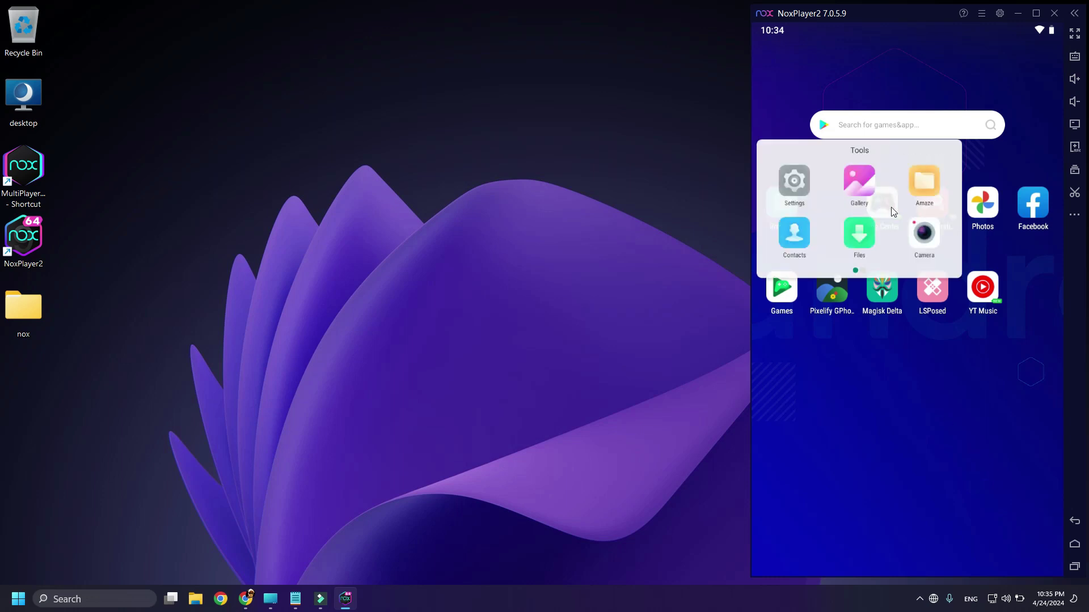
{"action": "mouse_move", "coordinate": [927, 187]}
{"action": "left_mouse_down"}
{"action": "mouse_move", "coordinate": [849, 192]}
{"action": "mouse_move", "coordinate": [927, 185]}
{"action": "left_mouse_up"}
{"action": "left_click_drag", "start_coordinate": [844, 198], "coordinate": [815, 194]}
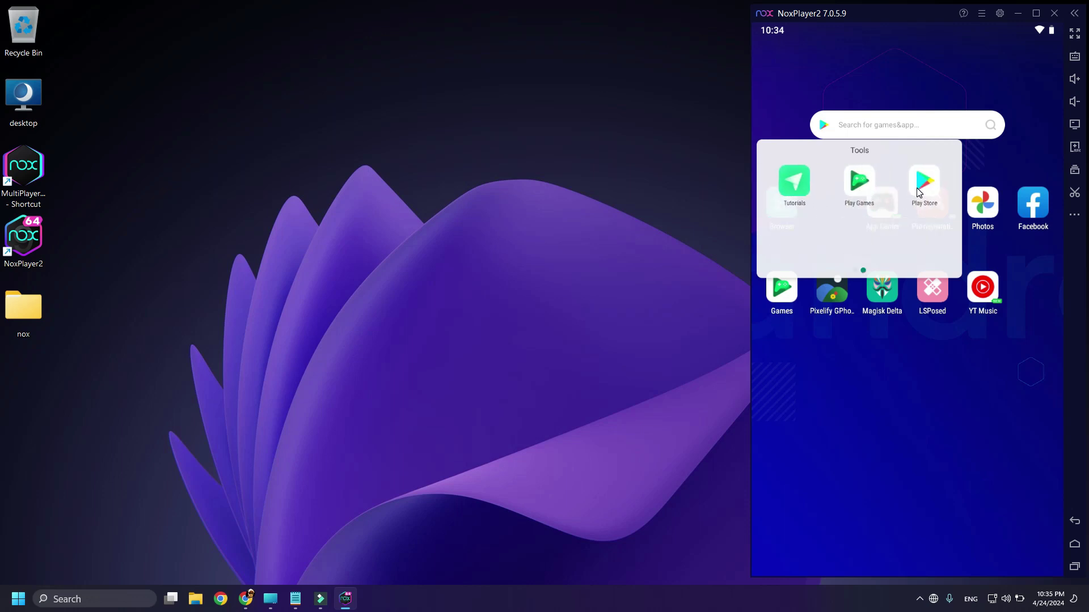
{"action": "left_click", "coordinate": [943, 368]}
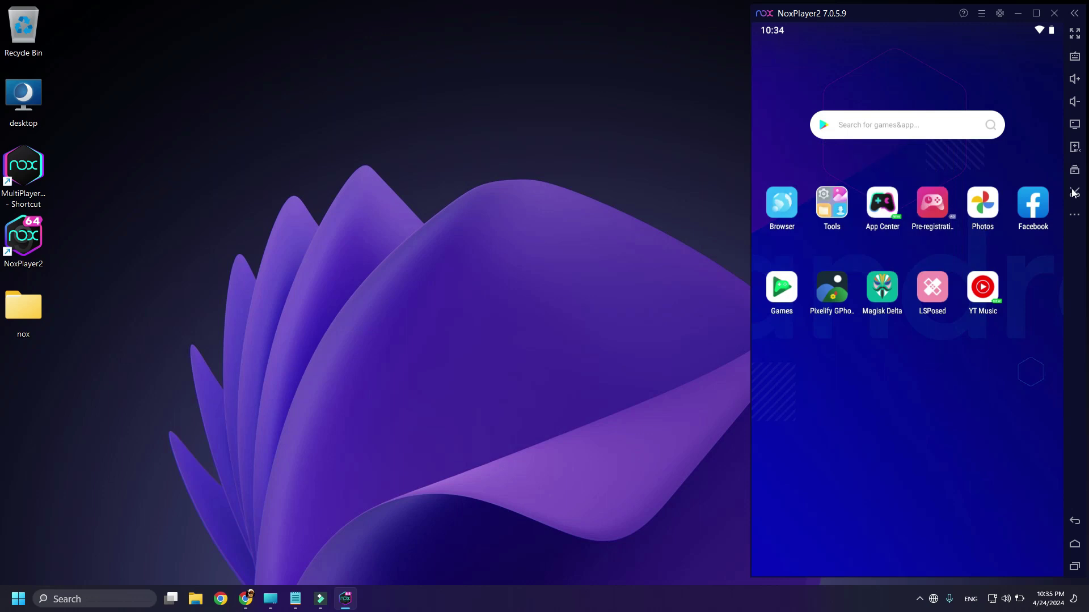
{"action": "left_click", "coordinate": [1075, 124]}
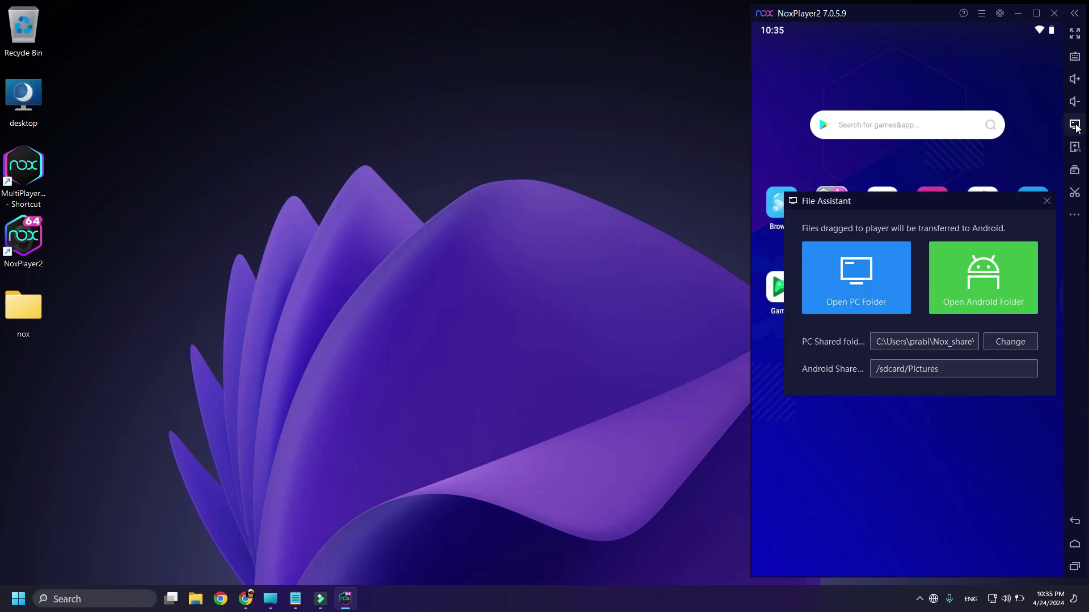
- Open Nox_share's Download folder in File Explorer, confirm it is empty, and close the window
{"action": "left_click", "coordinate": [864, 281]}
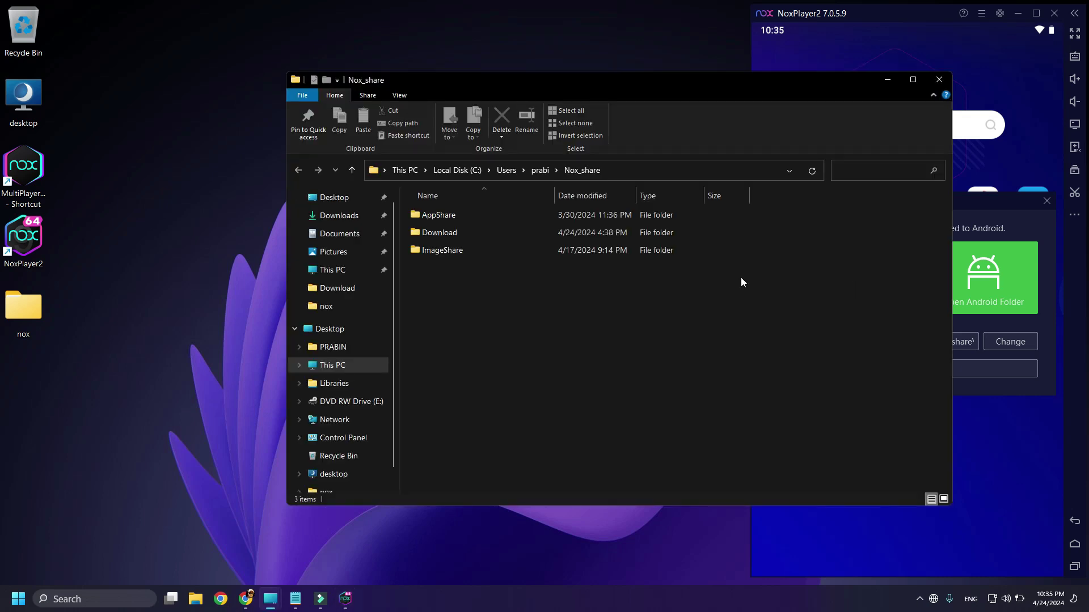
{"action": "left_click", "coordinate": [457, 237]}
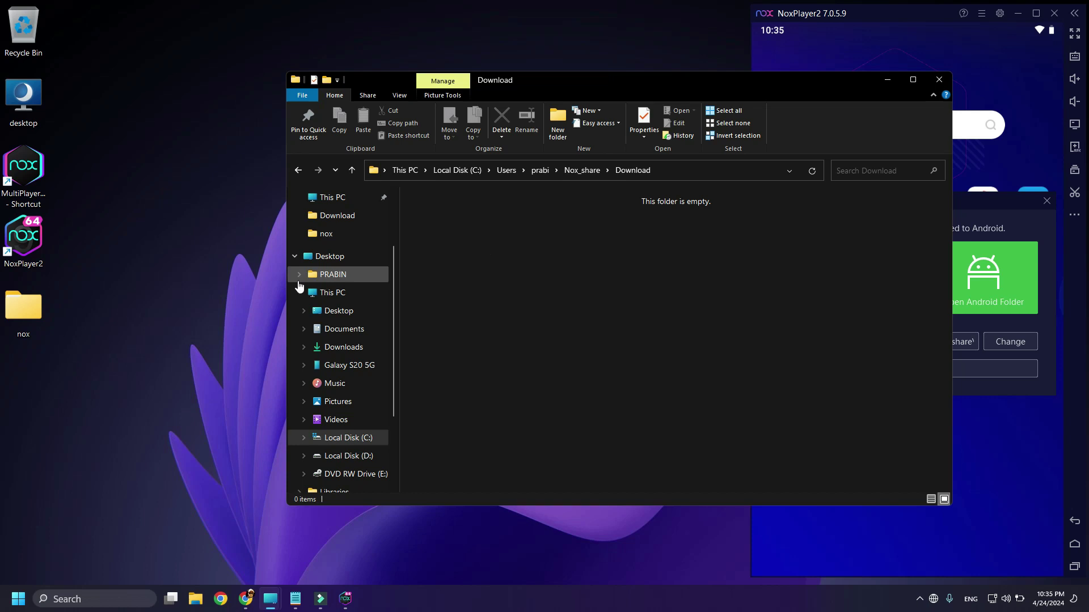
{"action": "left_click", "coordinate": [624, 271]}
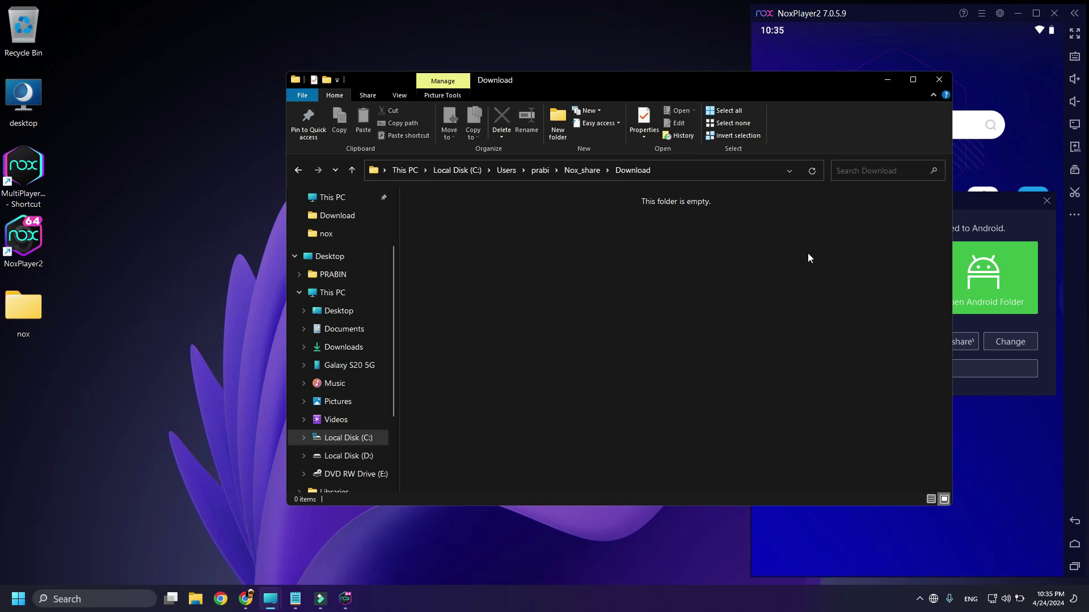
{"action": "left_click", "coordinate": [947, 81]}
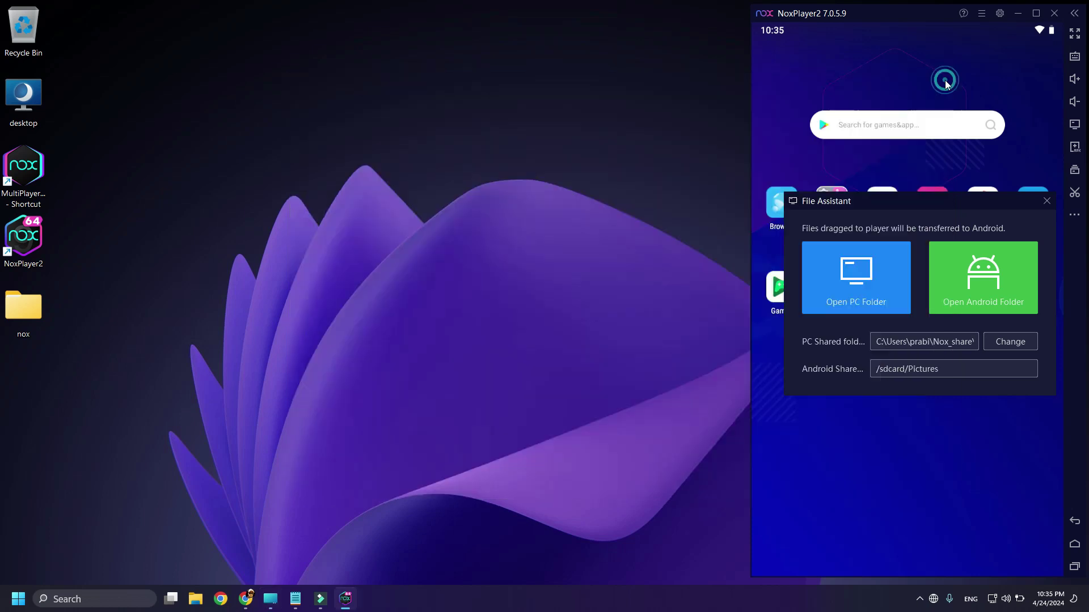
- Close the File Assistant and launch Google Photos to its photo timeline
{"action": "left_click", "coordinate": [1047, 201]}
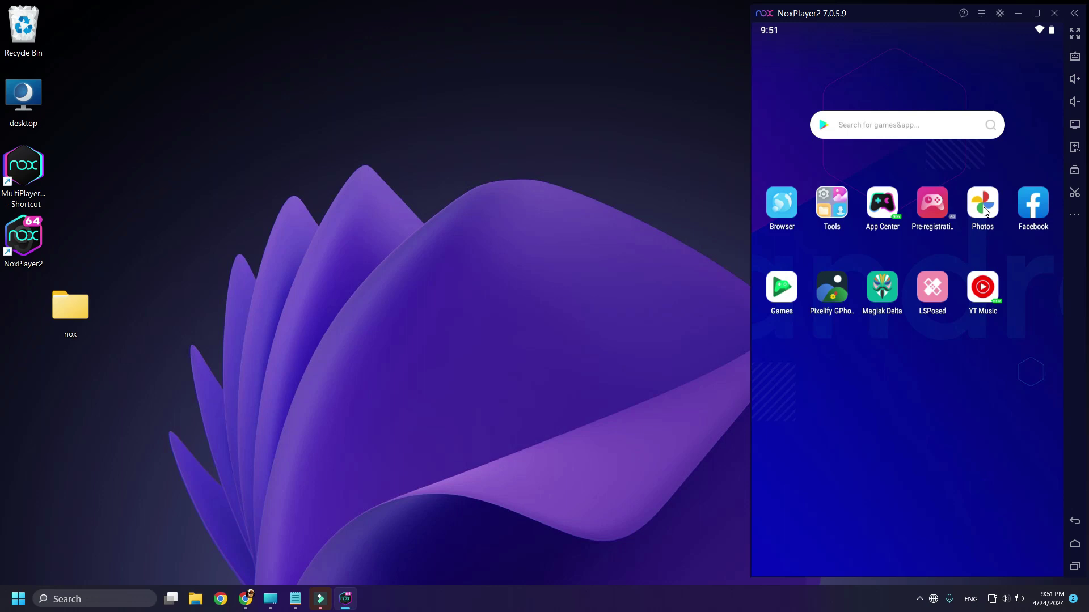
{"action": "left_click", "coordinate": [985, 212]}
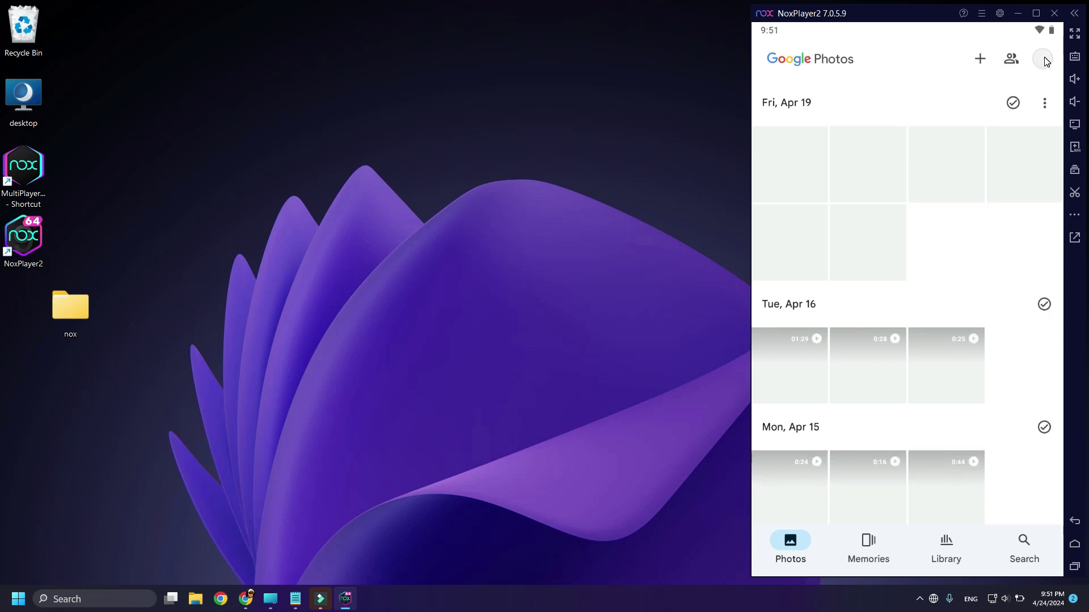
- Open the Google account sheet to confirm Backup complete and unlimited free Pixel backup
{"action": "left_click", "coordinate": [1047, 62]}
{"action": "left_click", "coordinate": [1046, 61]}
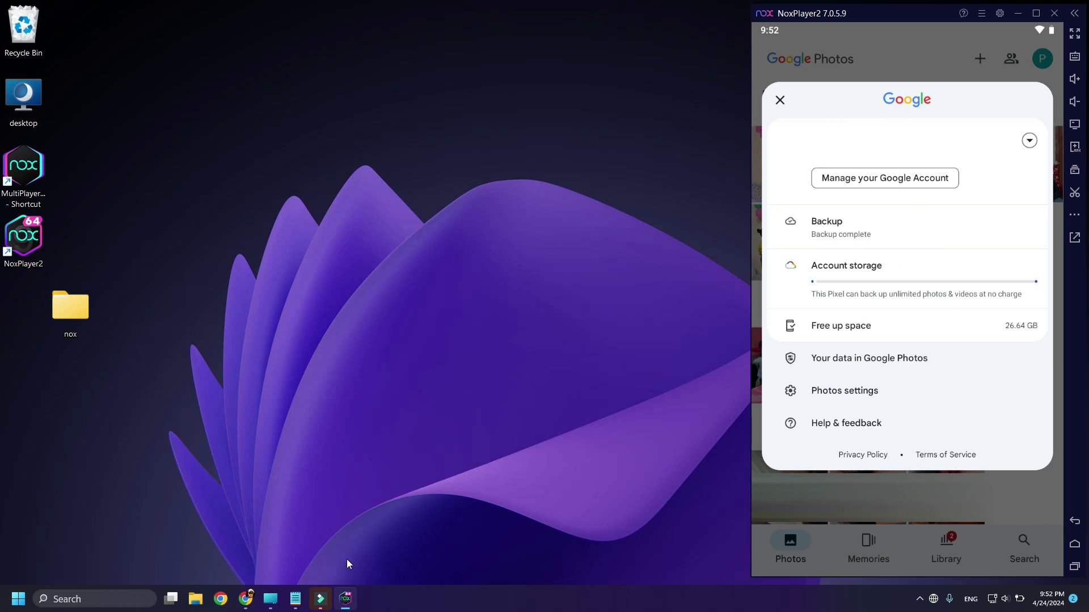
- Bring up the NoxPlayer taskbar preview to switch back to the emulator
{"action": "mouse_move", "coordinate": [345, 606]}
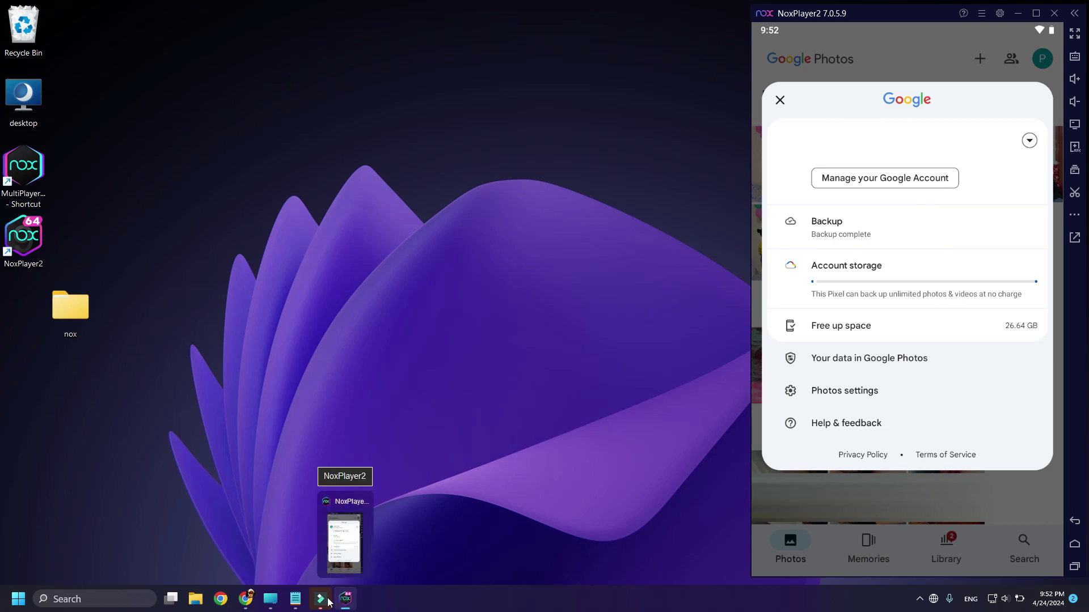